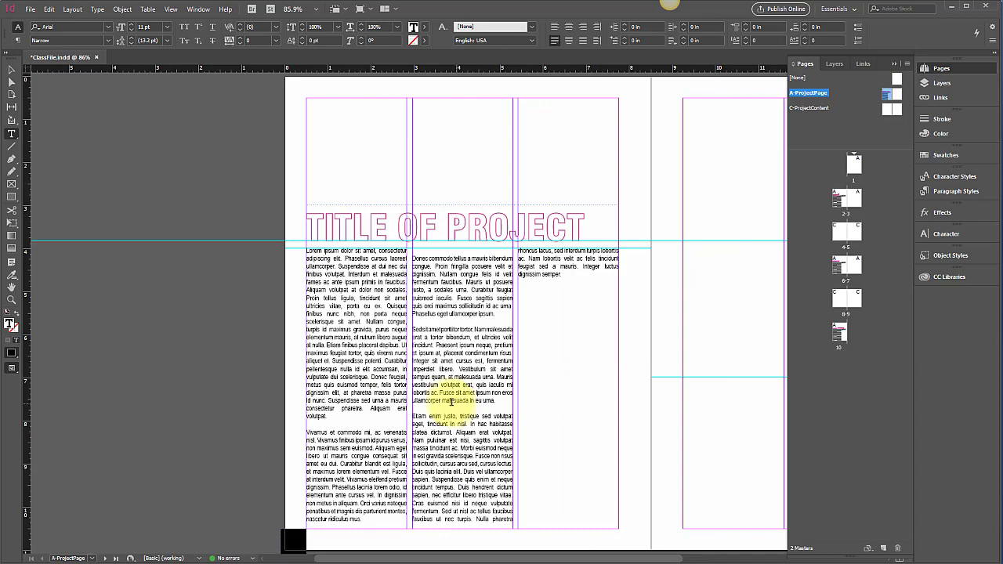
scroll(437, 385, down, 1)
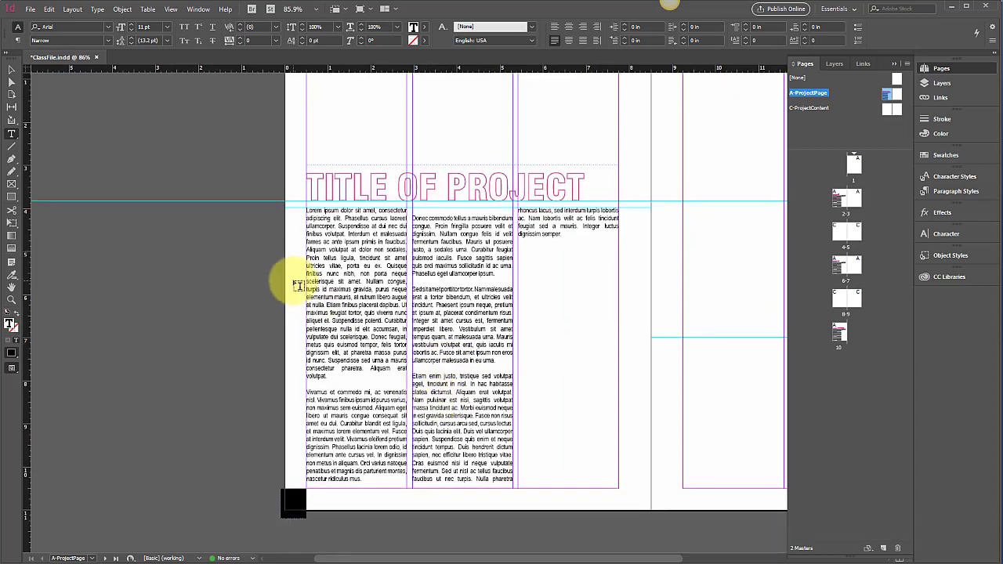
click(98, 9)
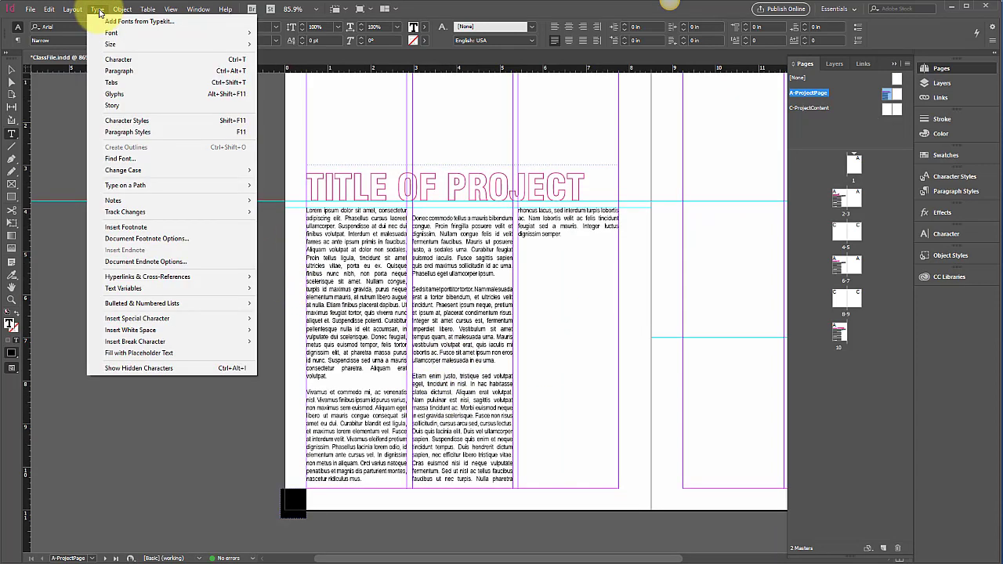
mouse_move(142, 324)
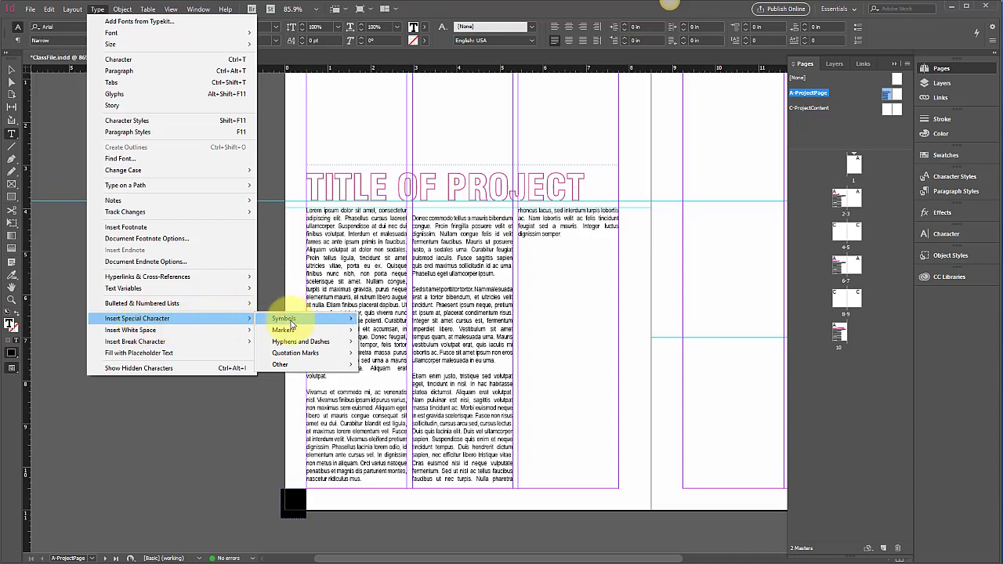
mouse_move(292, 324)
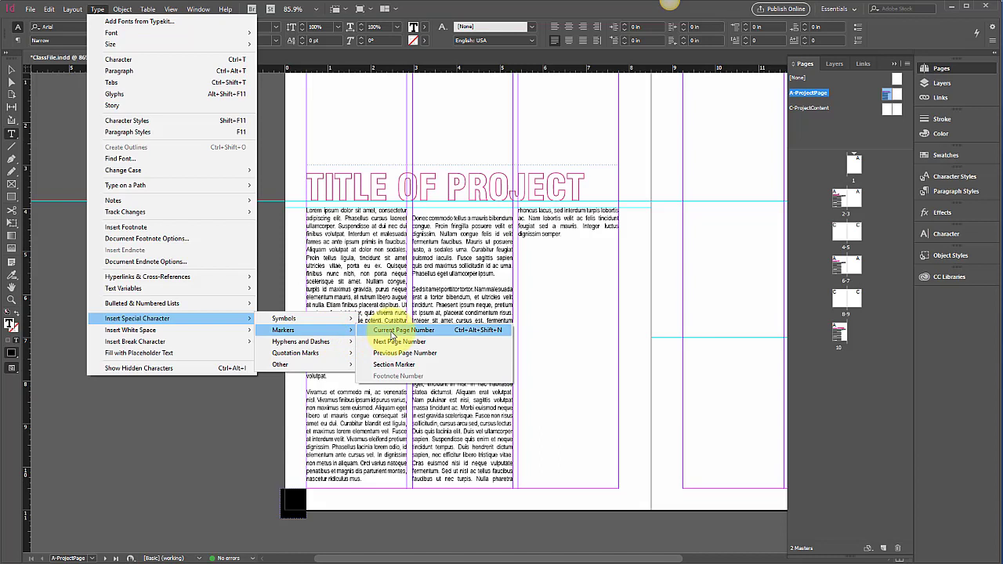
click(392, 336)
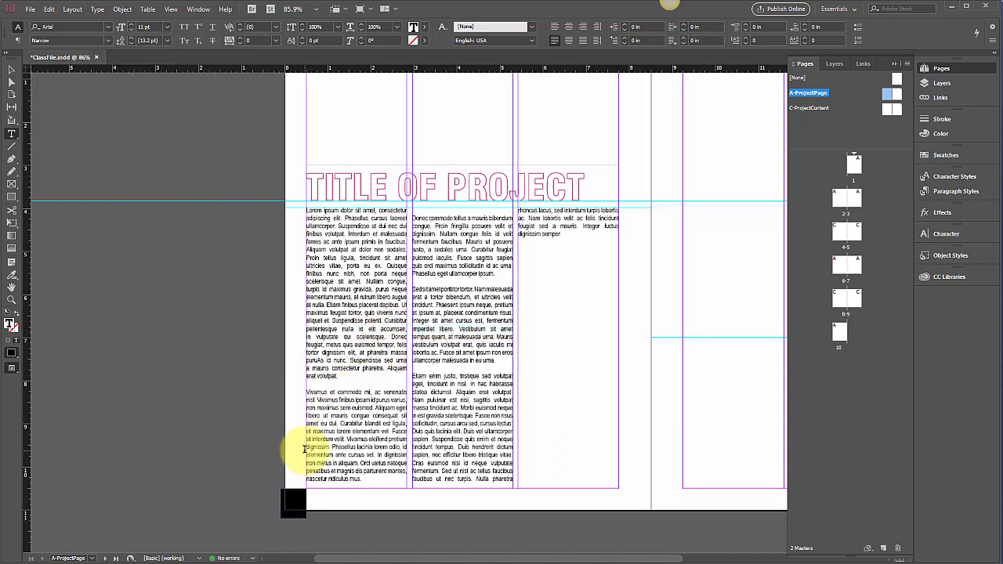
key(ctrl+z)
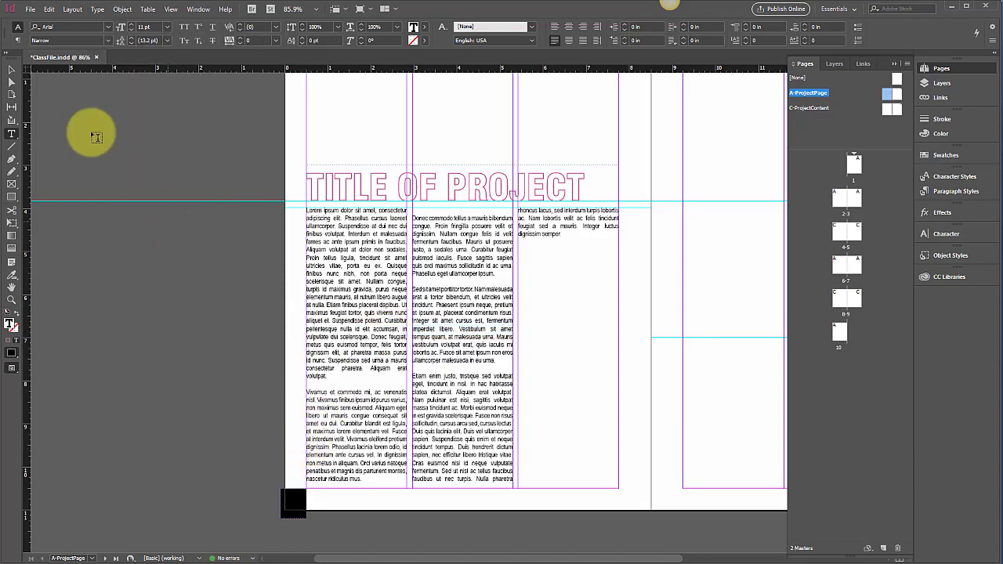
- Draw a text frame about 0.3 in wide and 0.36 in high over the black square in the page's lower corner
click(12, 135)
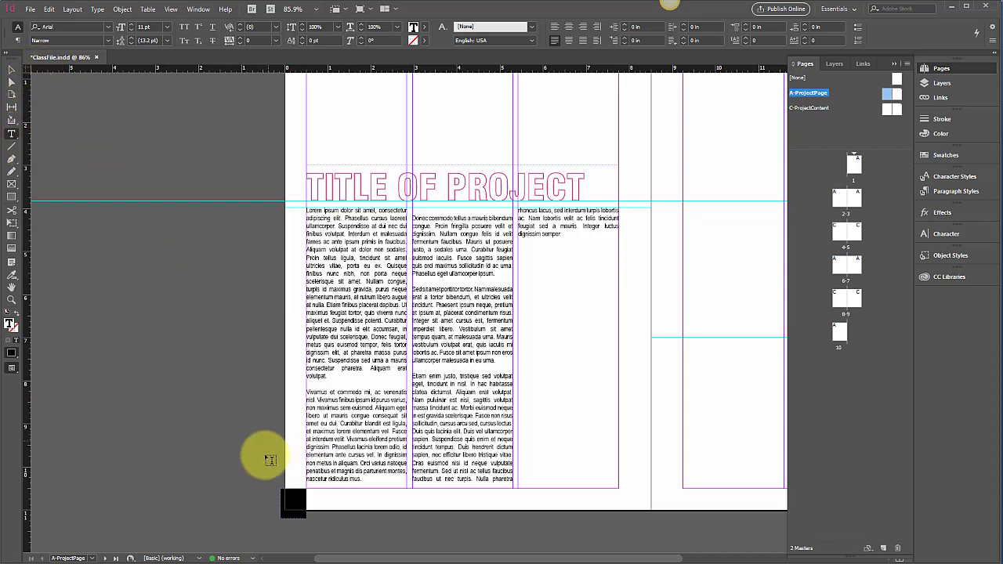
click(302, 500)
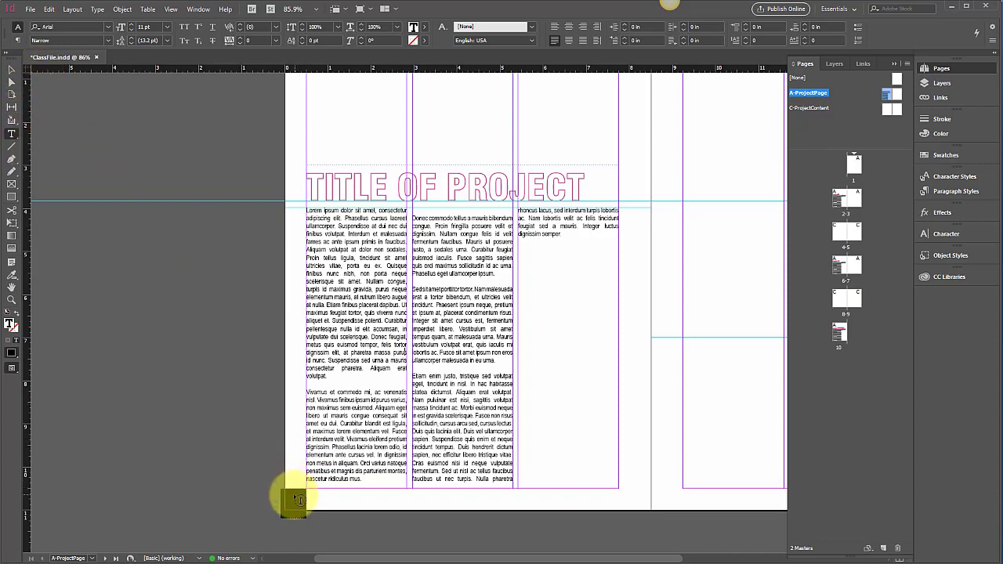
drag(298, 500, 308, 515)
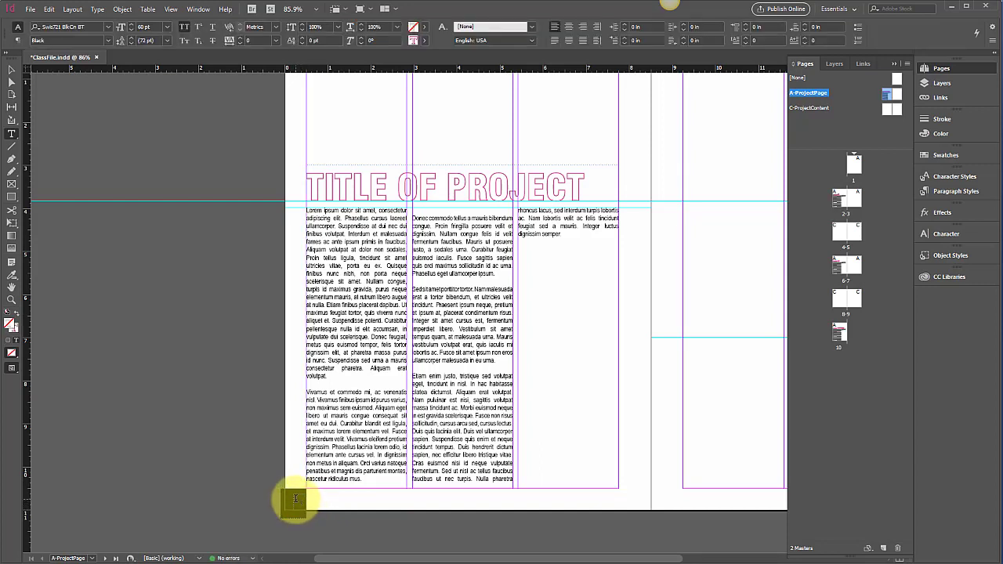
- Insert a Current Page Number marker into the new text frame on the black square
scroll(304, 510, up, 1)
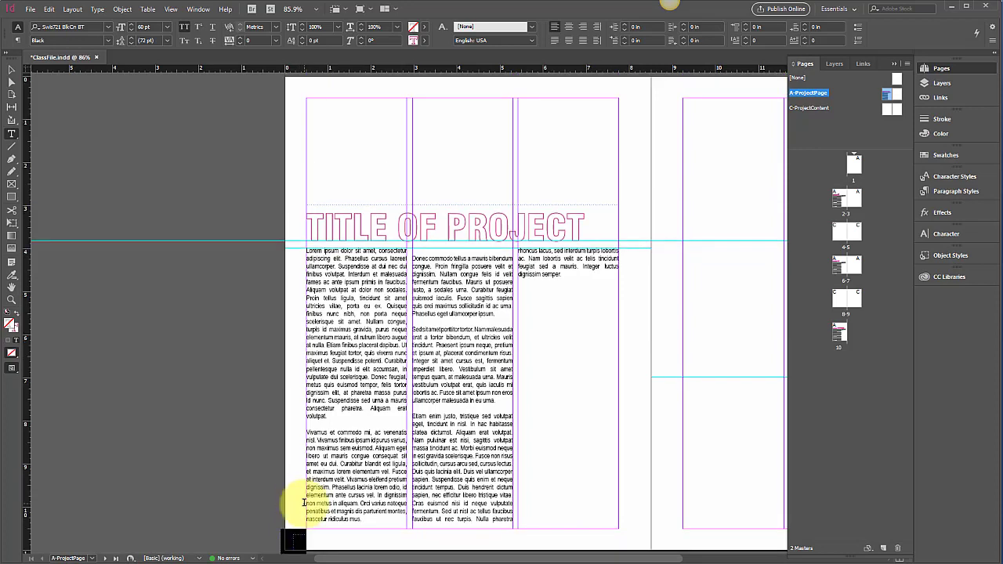
scroll(305, 511, down, 1)
key(ctrl+equal)
key(ctrl+equal)
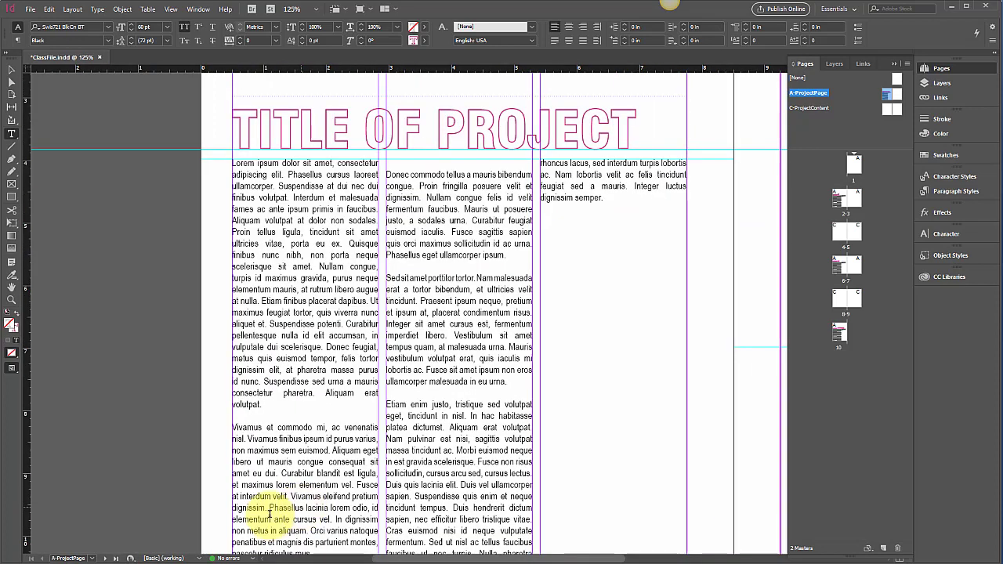
scroll(264, 509, down, 3)
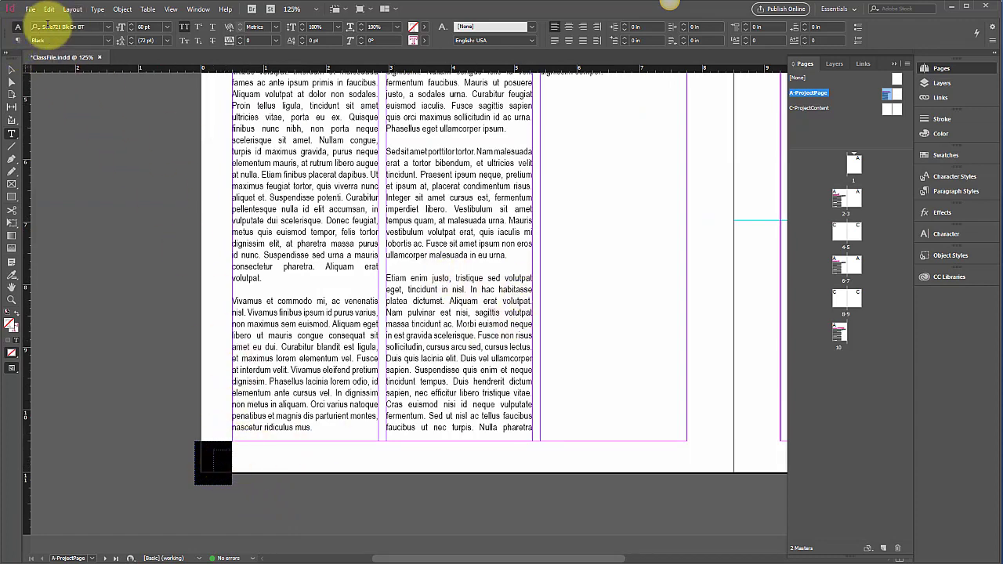
click(99, 9)
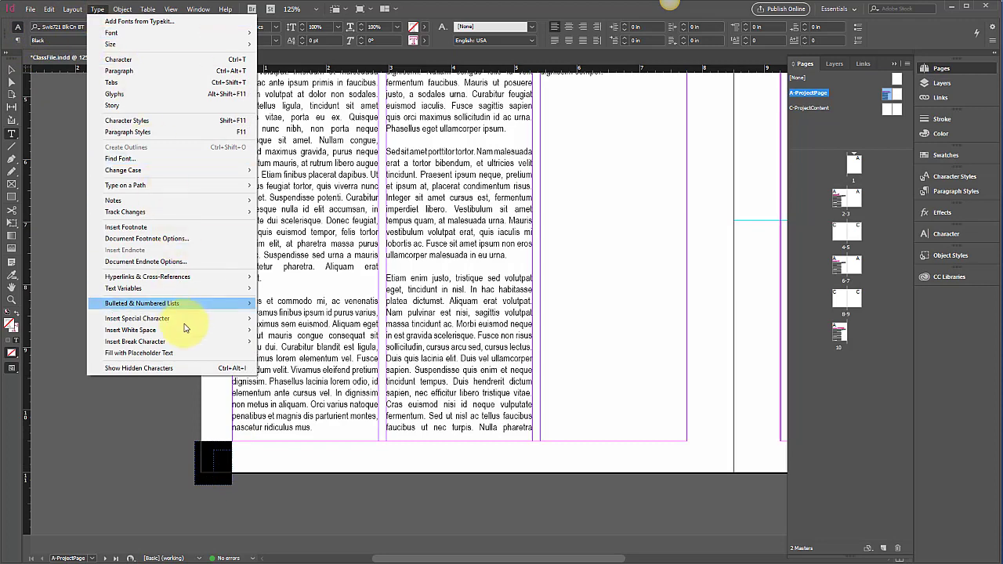
mouse_move(182, 320)
mouse_move(291, 332)
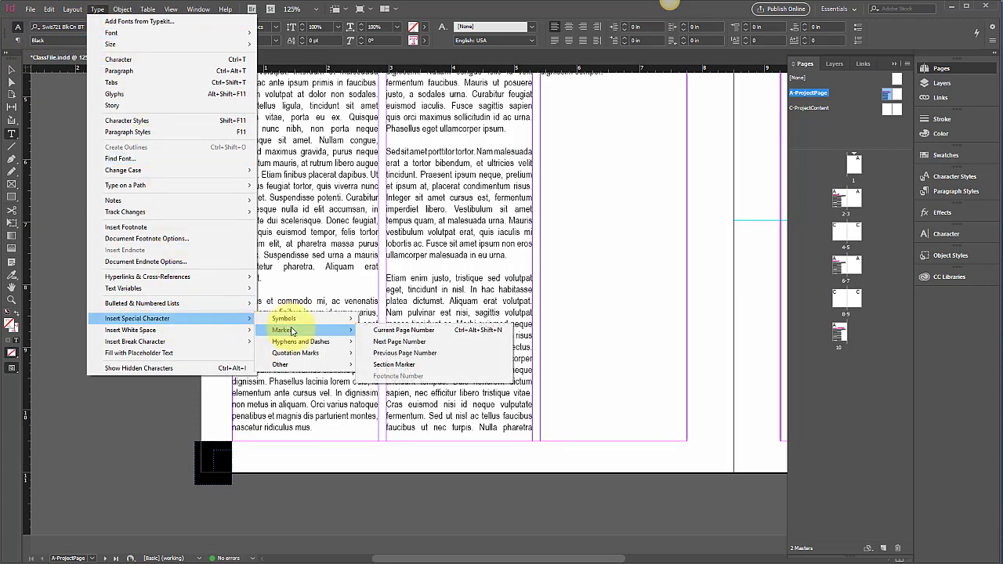
click(378, 332)
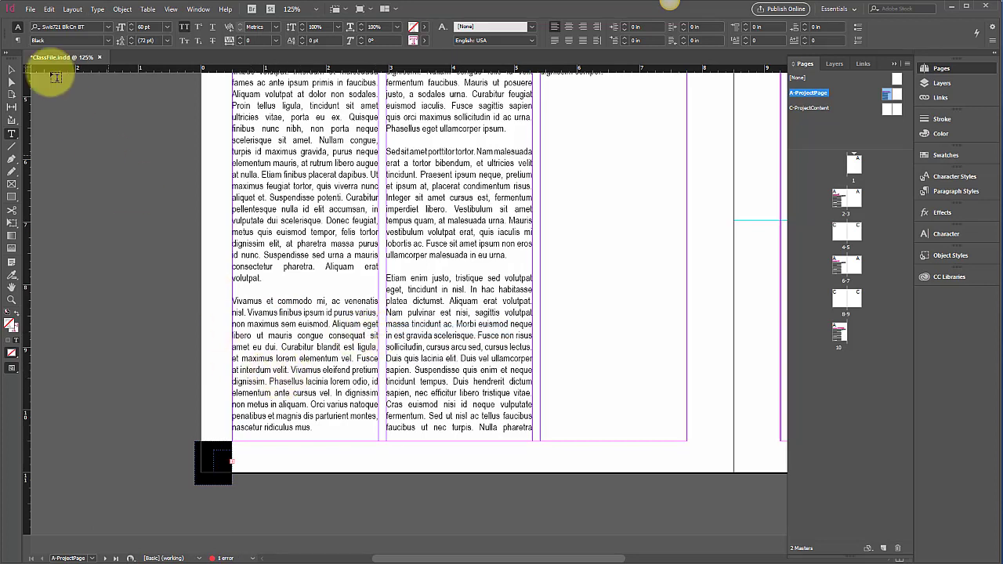
- Stretch the page number frame upward to about 1.07 in high and set the marker's font size to 18 pt
click(20, 72)
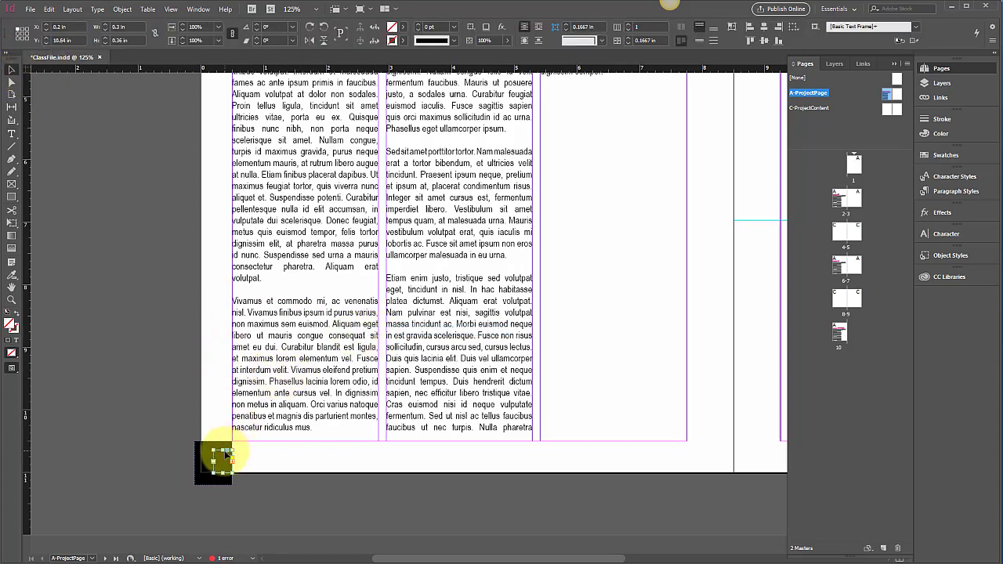
drag(223, 450, 226, 408)
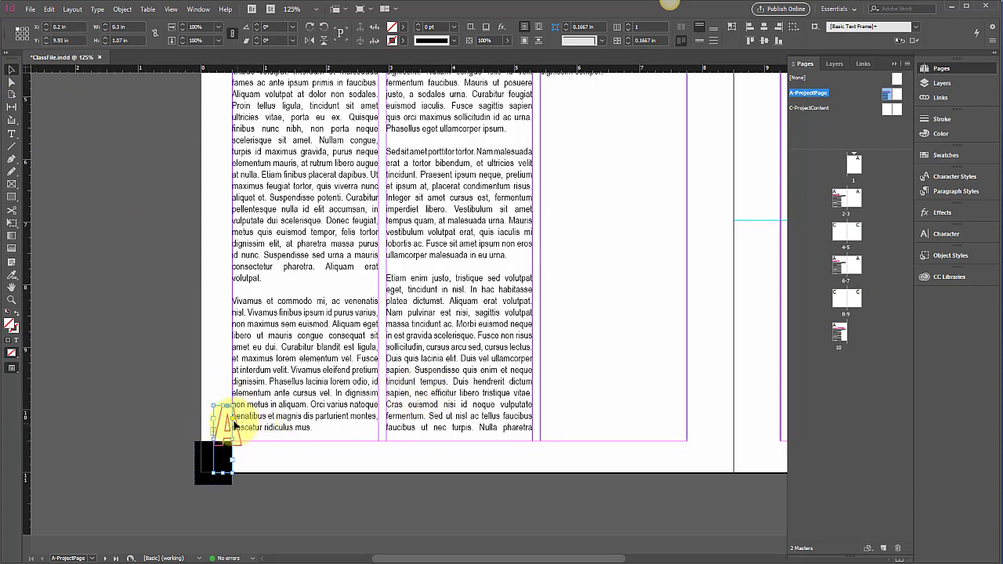
double_click(223, 424)
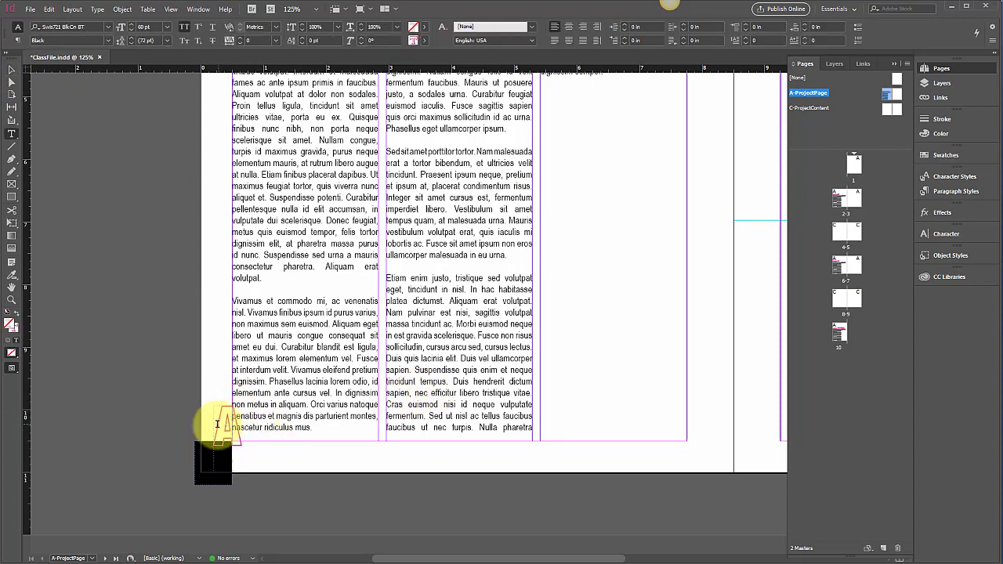
double_click(224, 426)
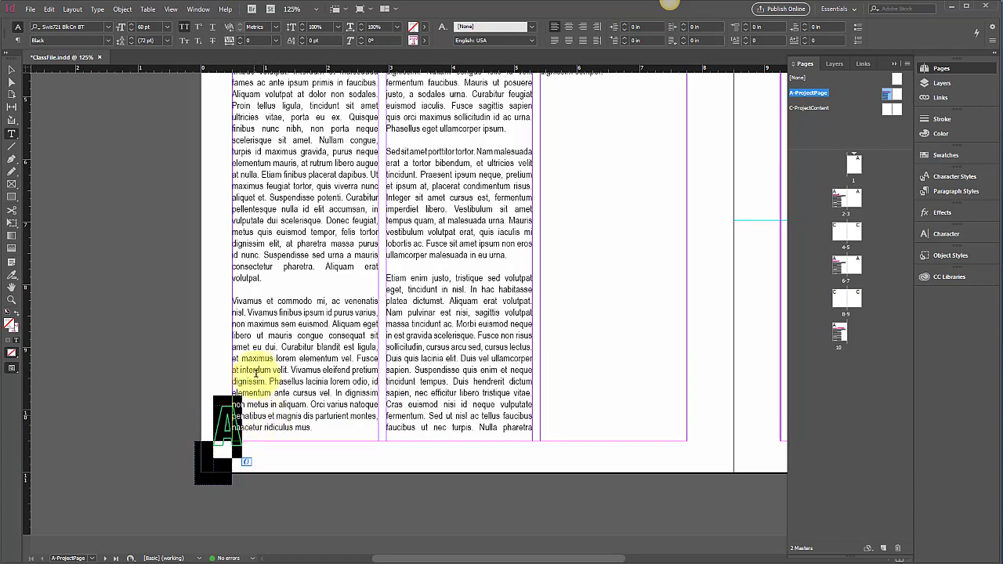
click(167, 28)
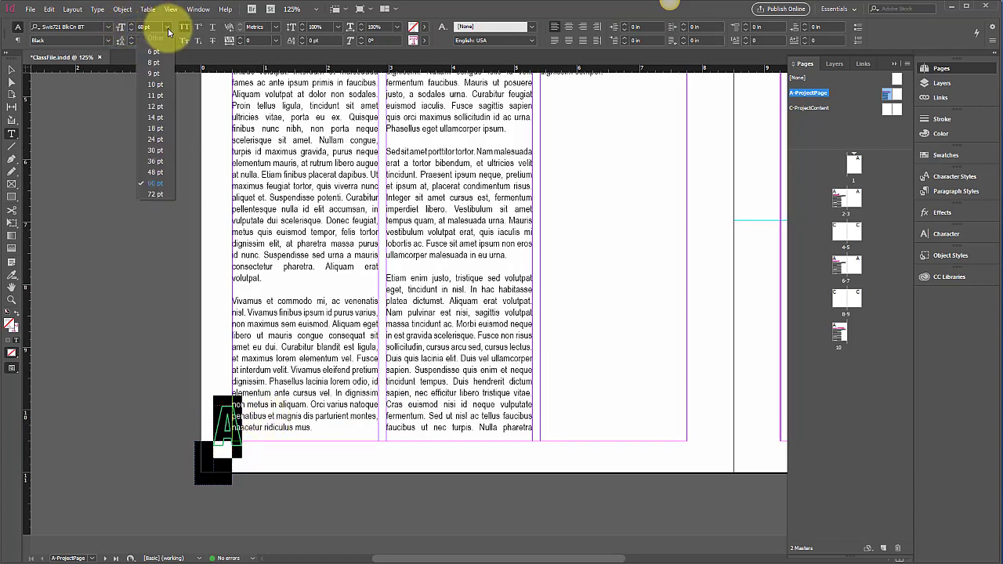
click(155, 128)
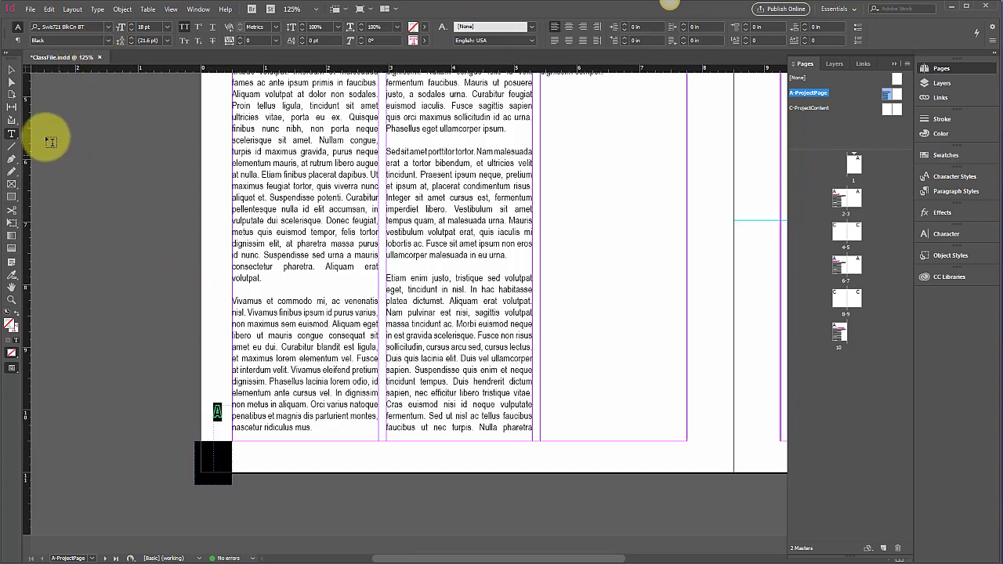
- Shrink the page number frame to about 0.42 in high and centre its text vertically
click(12, 70)
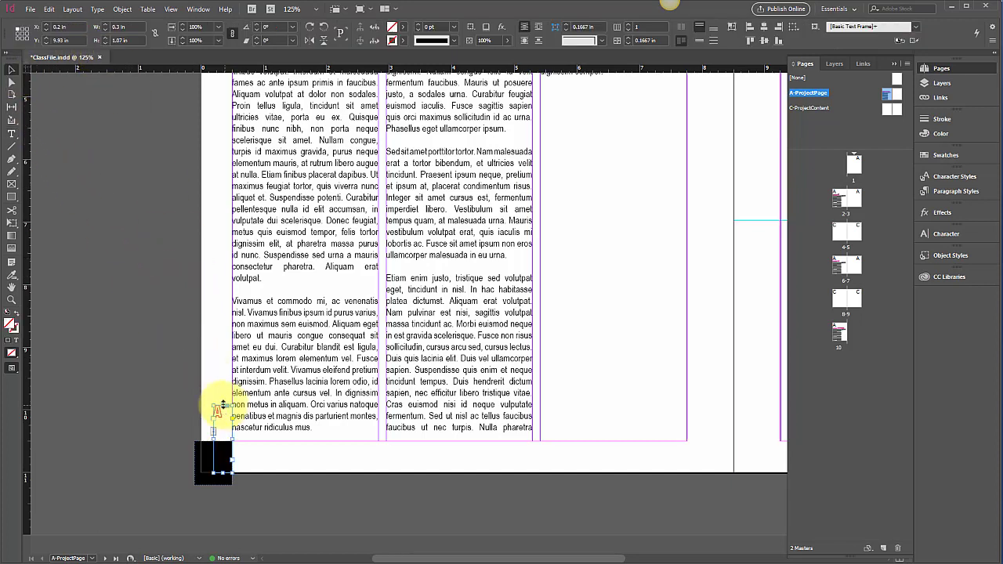
drag(222, 411, 222, 441)
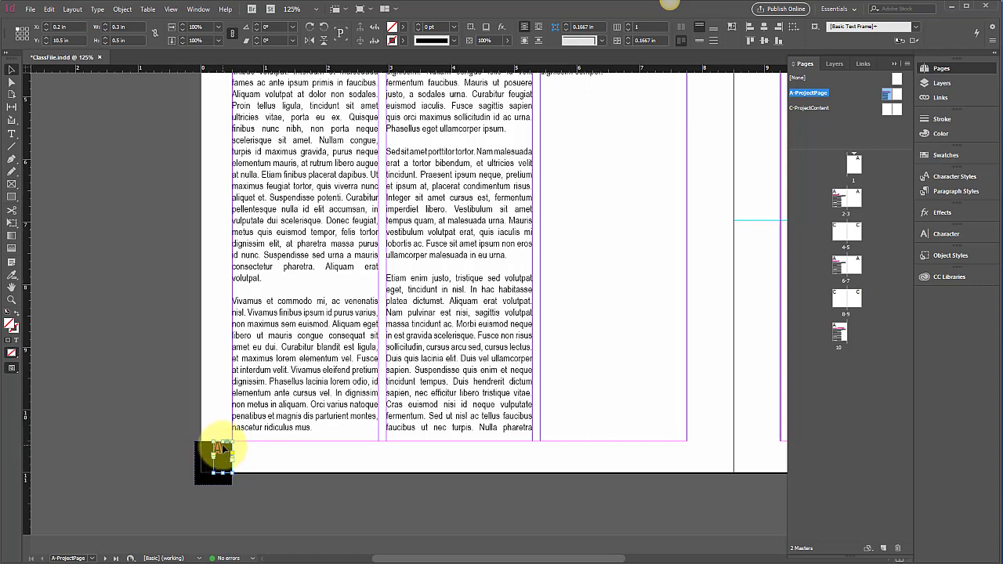
drag(222, 444, 222, 447)
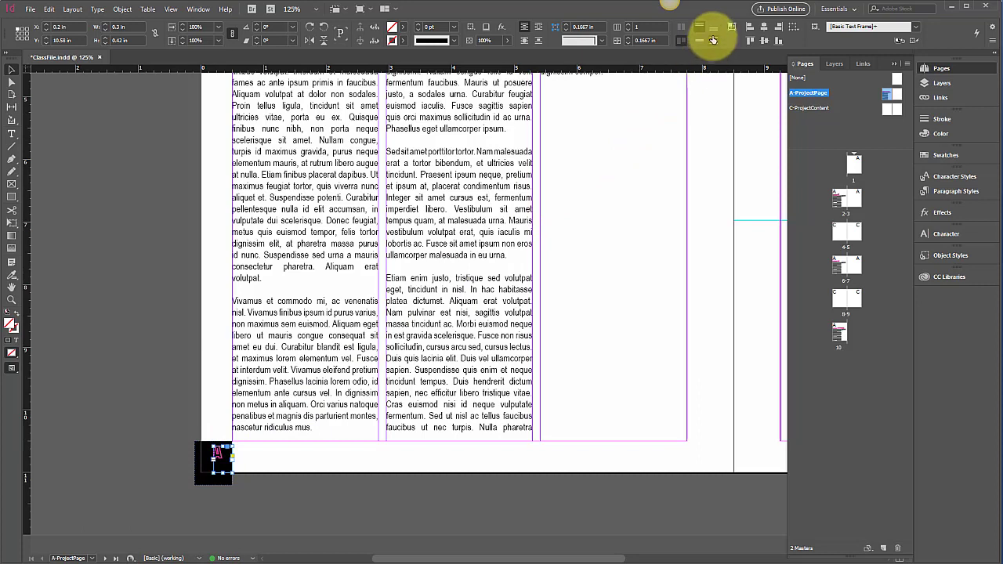
click(700, 41)
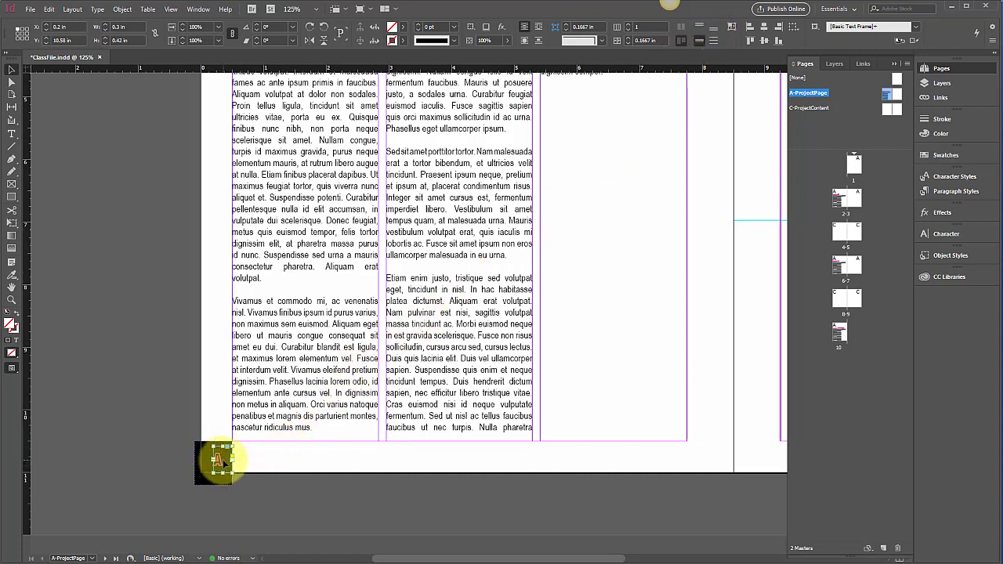
- Nudge the page number frame horizontally to X 0.1444 in within the black square, keeping its height on the page
mouse_move(220, 465)
mouse_down()
mouse_move(211, 464)
mouse_move(220, 465)
mouse_up()
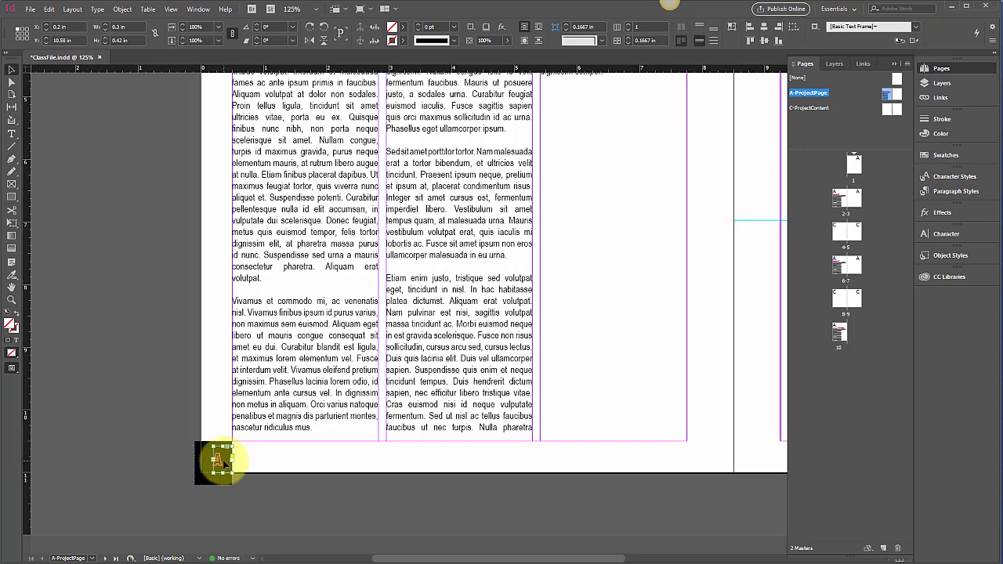
key(shift+Left)
drag(223, 464, 225, 464)
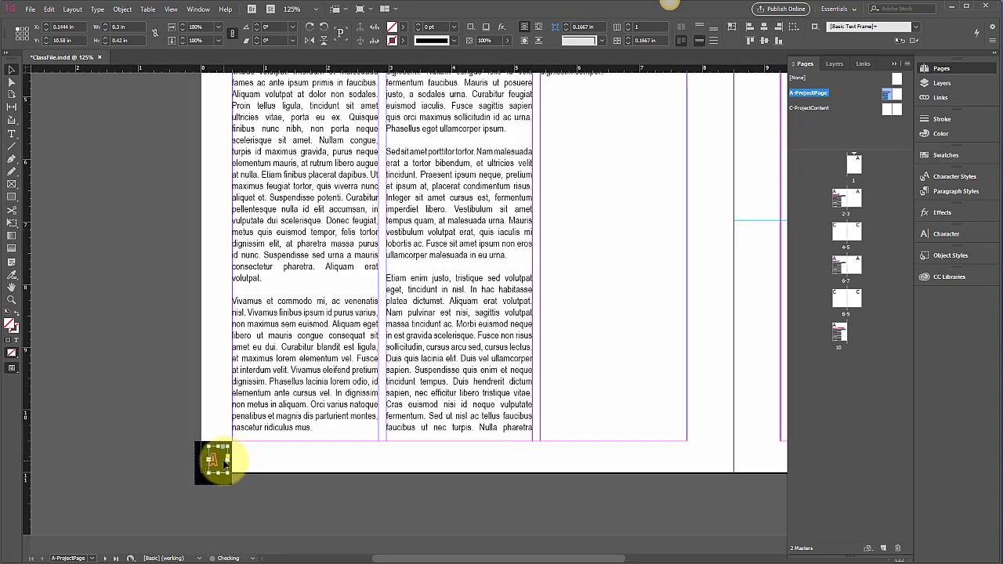
click(215, 396)
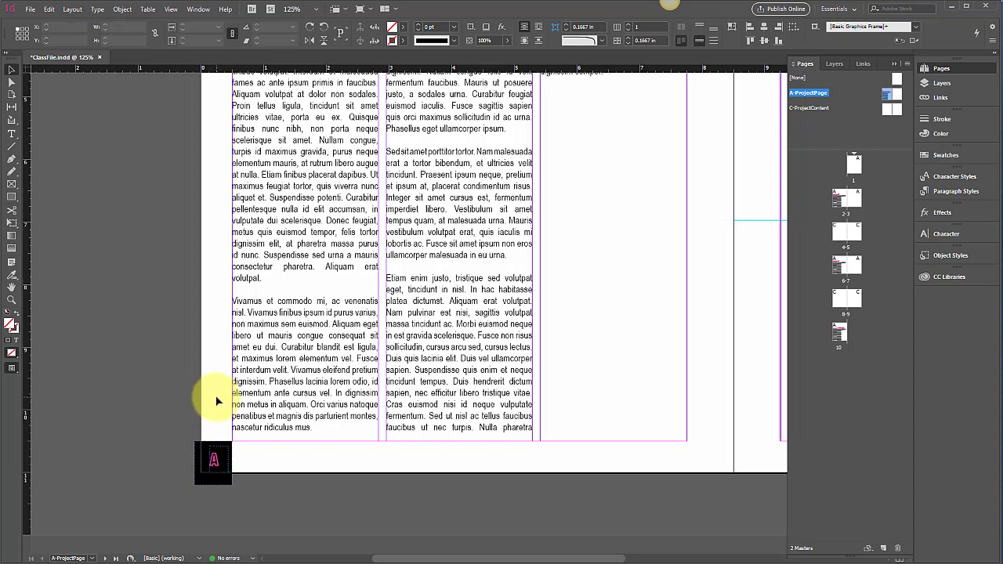
- Set the page number marker's stroke to None and its fill to magenta C=0 M=100 Y=0 K=0
double_click(222, 462)
double_click(213, 462)
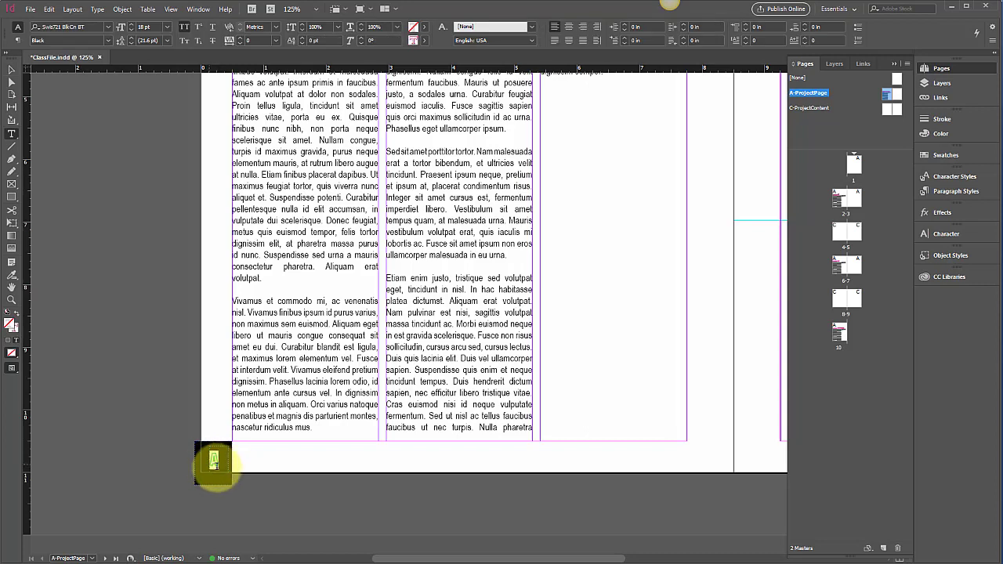
click(424, 40)
click(323, 73)
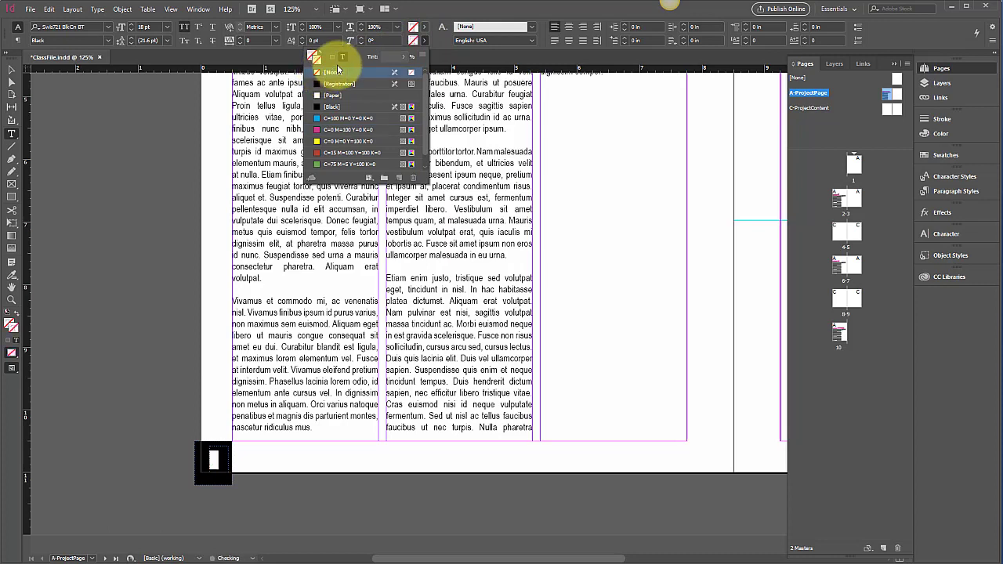
click(424, 29)
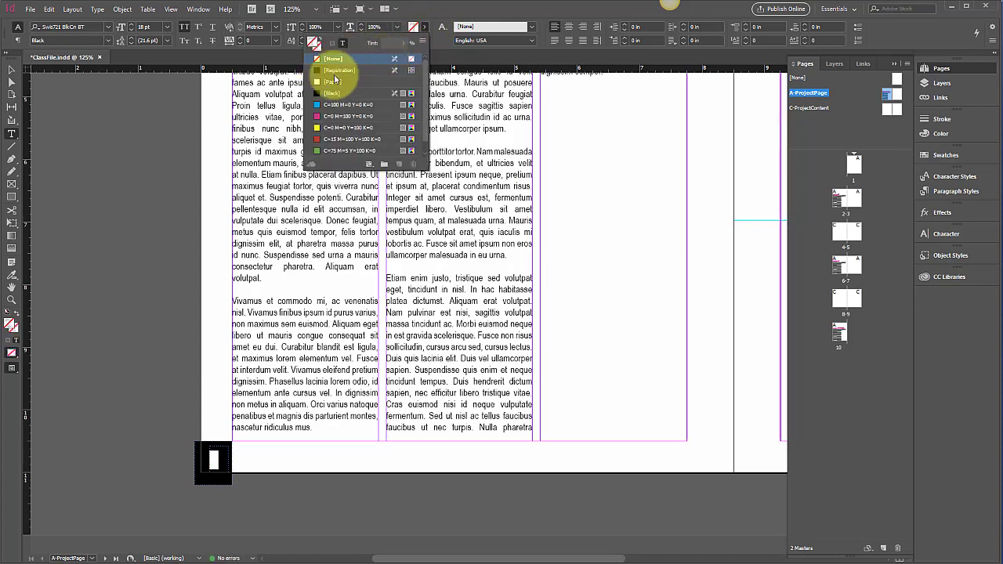
click(332, 116)
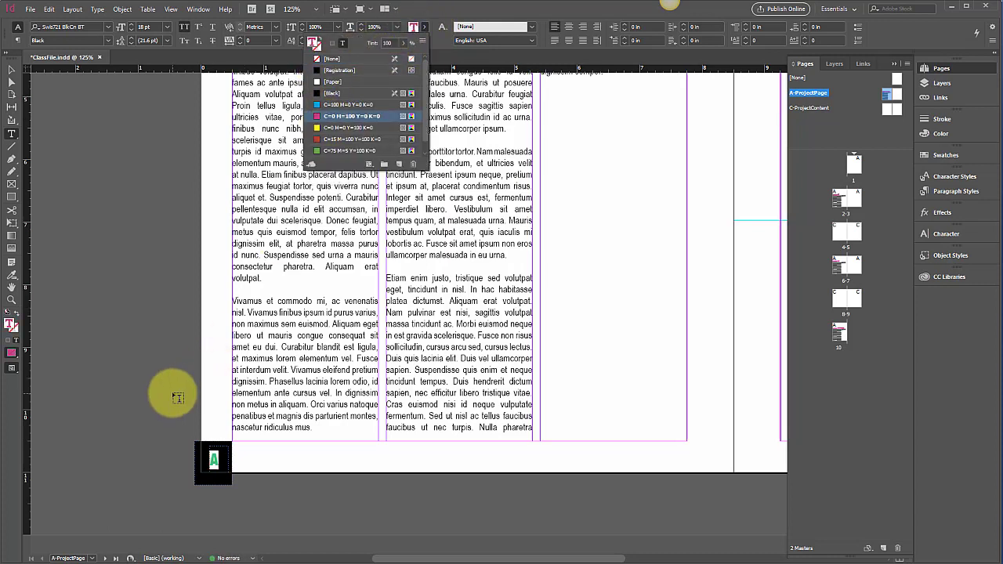
click(13, 70)
double_click(16, 73)
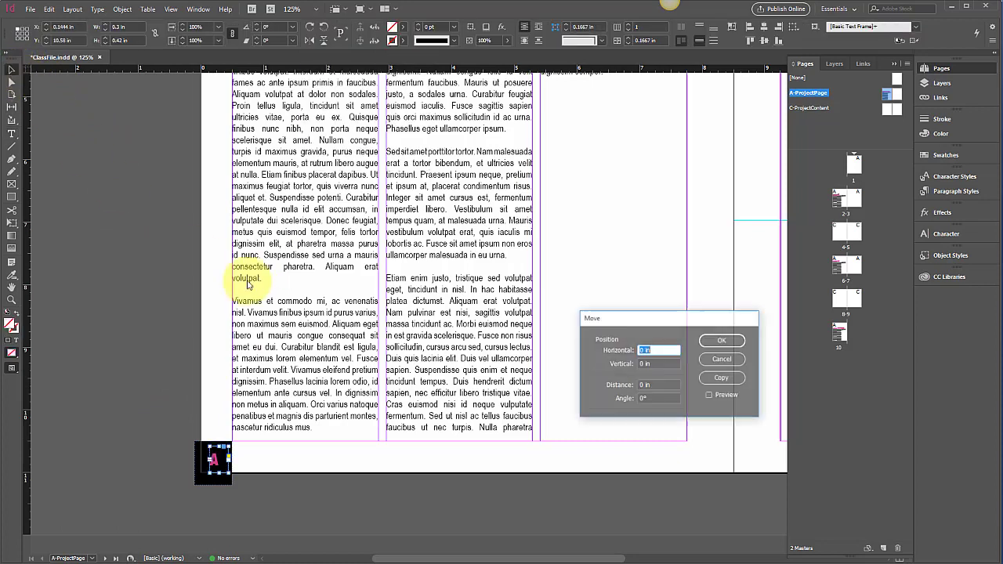
click(715, 362)
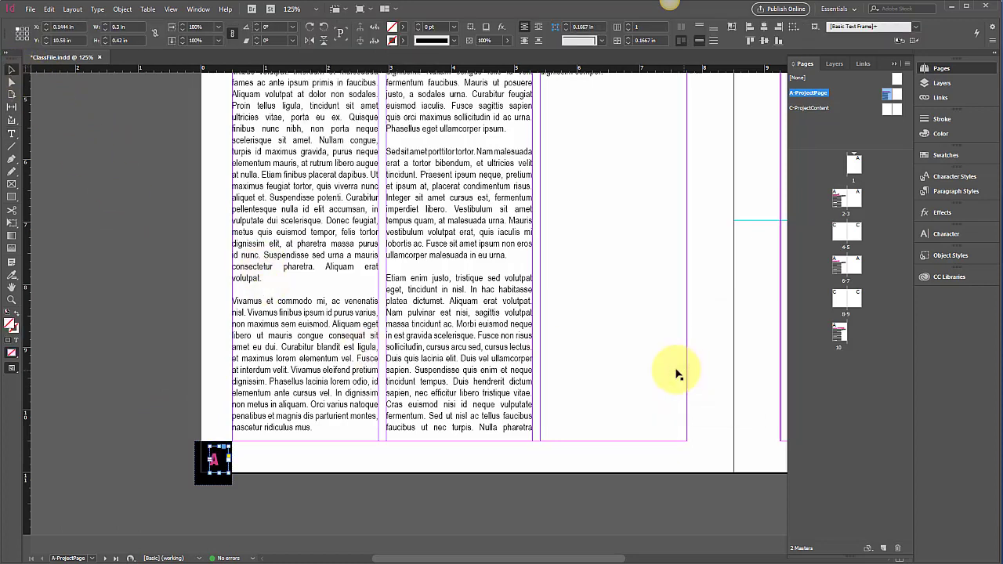
- Create a new paragraph style named PageNumber from the page number marker on the A-ProjectPage master
double_click(218, 463)
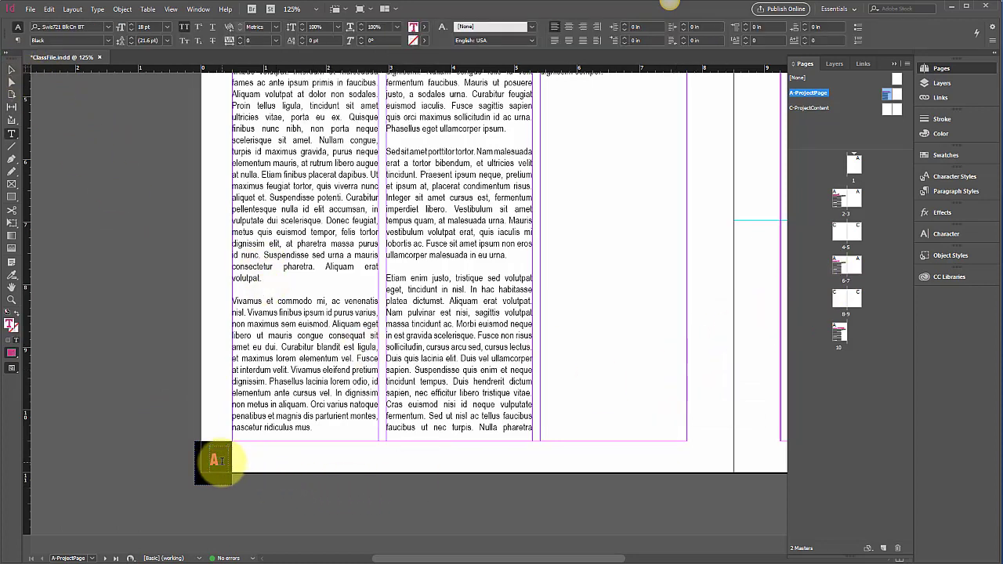
click(956, 193)
click(907, 172)
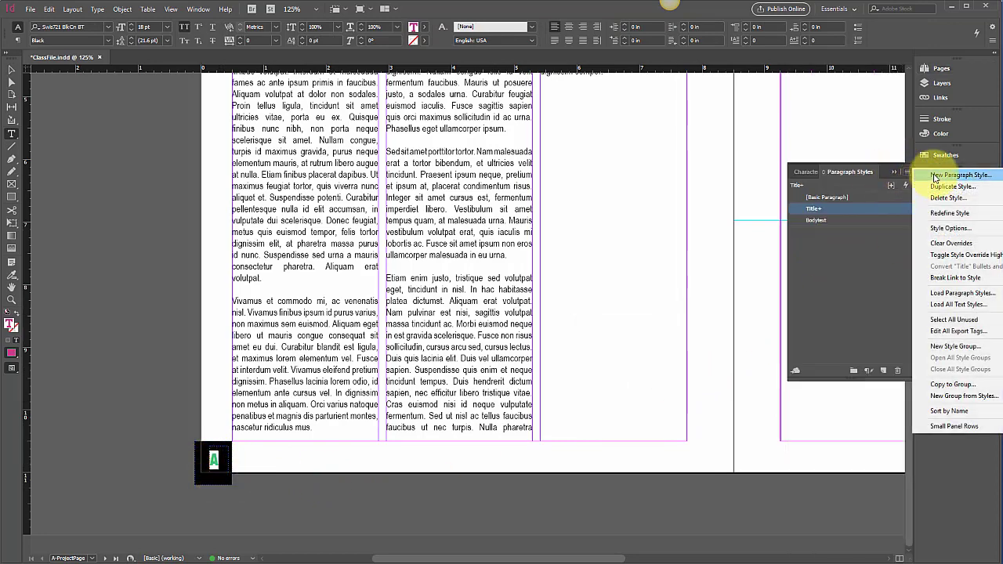
click(934, 176)
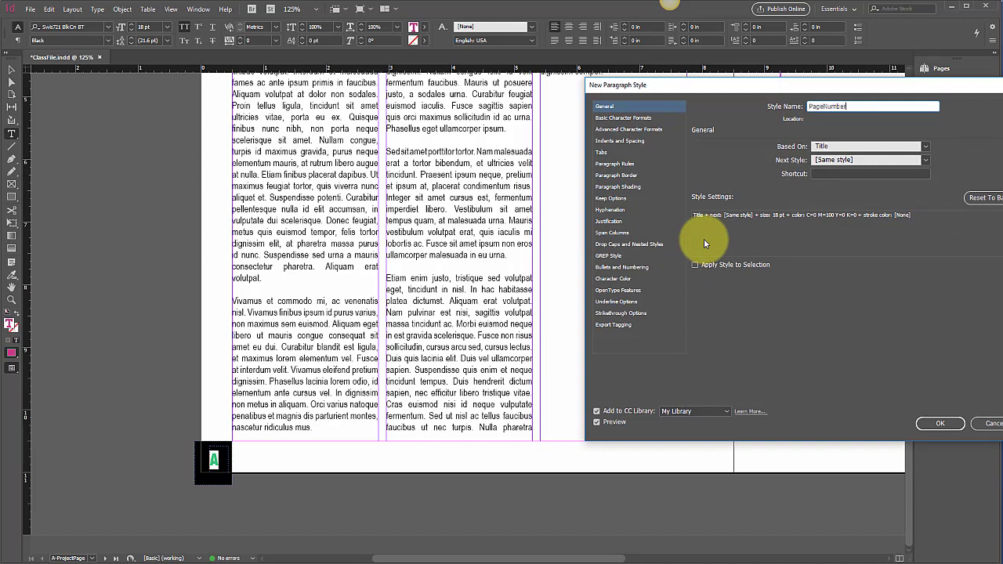
- Set the PageNumber style's character color to cyan C=100 M=0 Y=0 K=0 and save the style
click(652, 140)
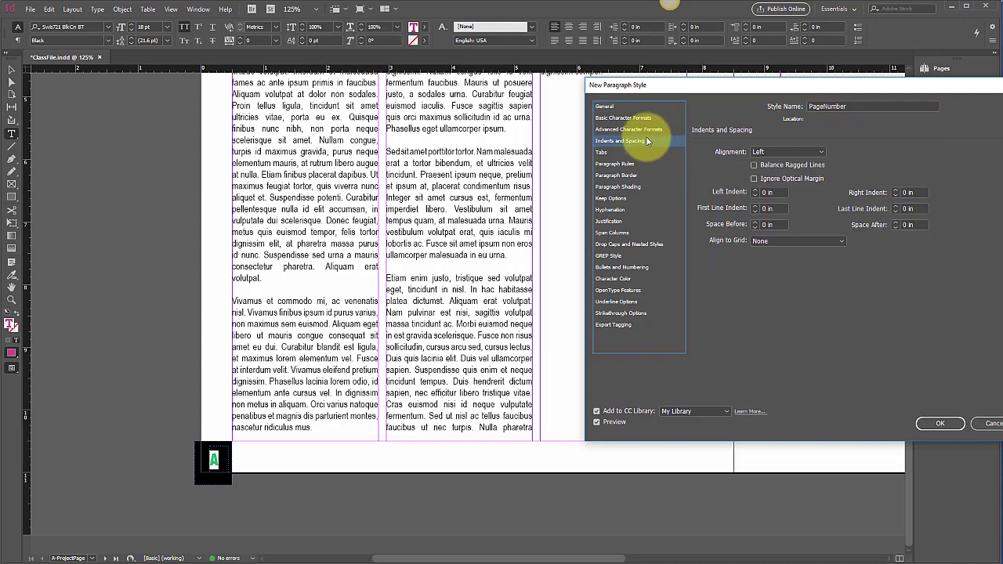
click(647, 130)
click(645, 119)
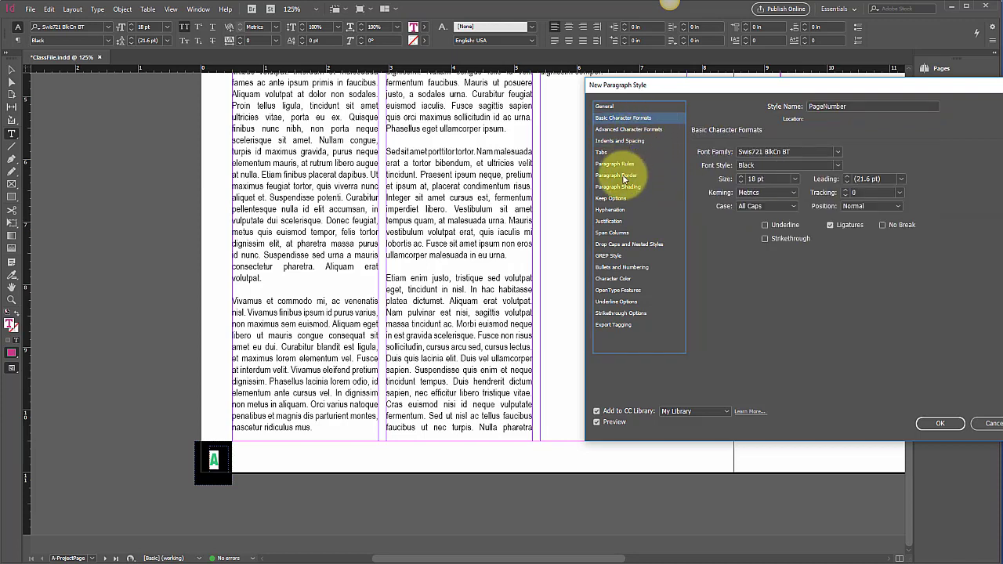
click(619, 278)
click(774, 166)
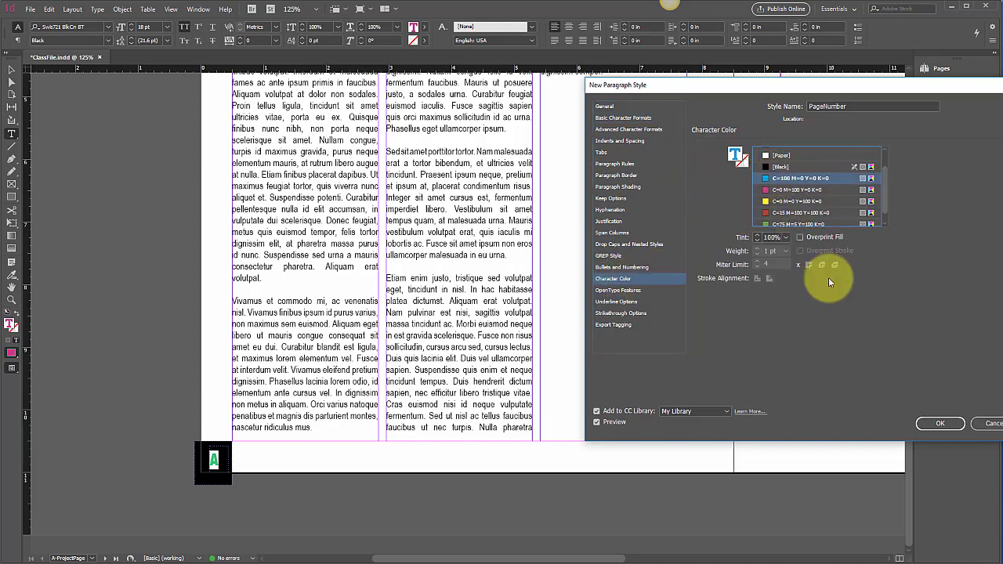
click(933, 427)
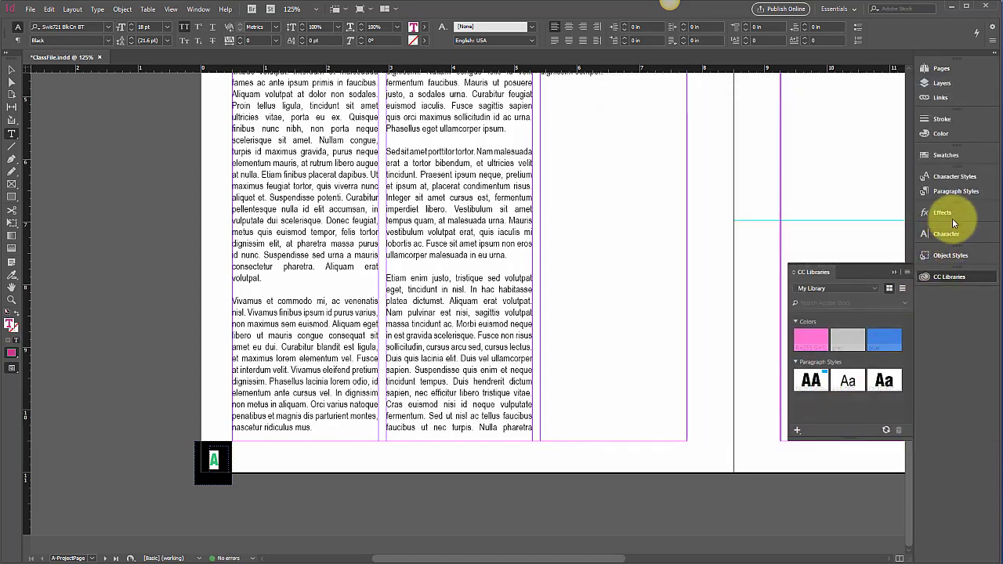
- Apply the PageNumber style to the marker and set the style's alignment to Towards Spine
click(944, 192)
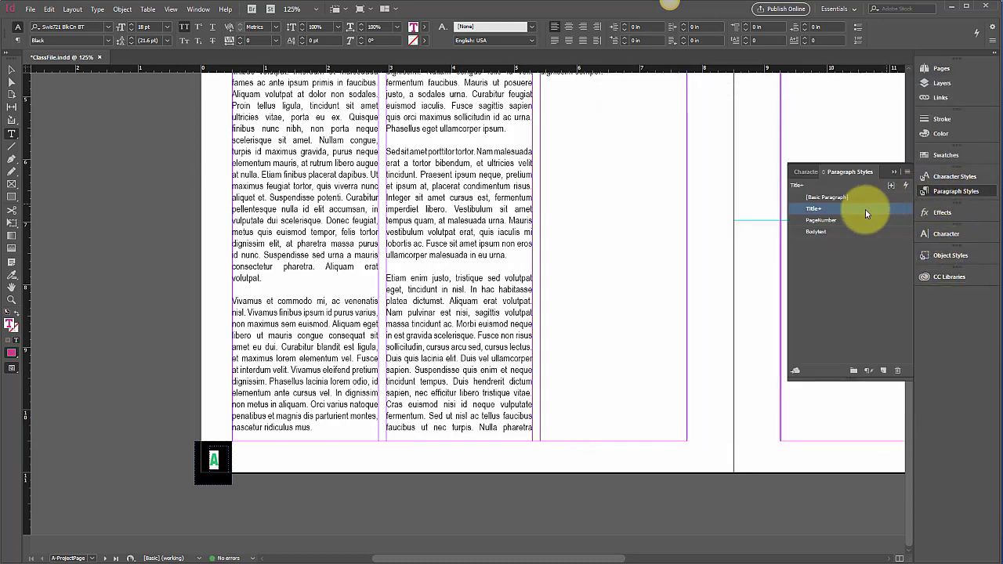
double_click(815, 221)
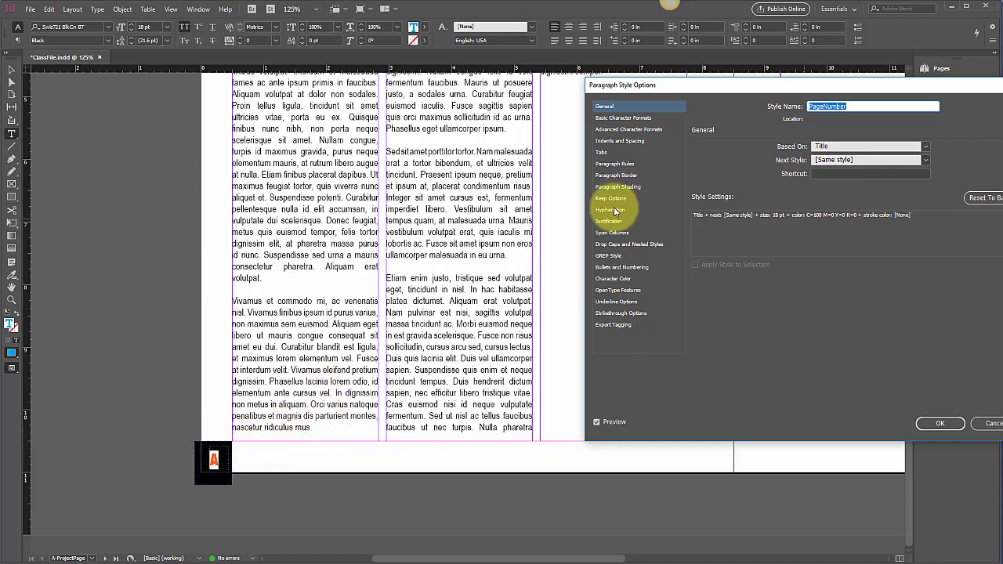
click(633, 142)
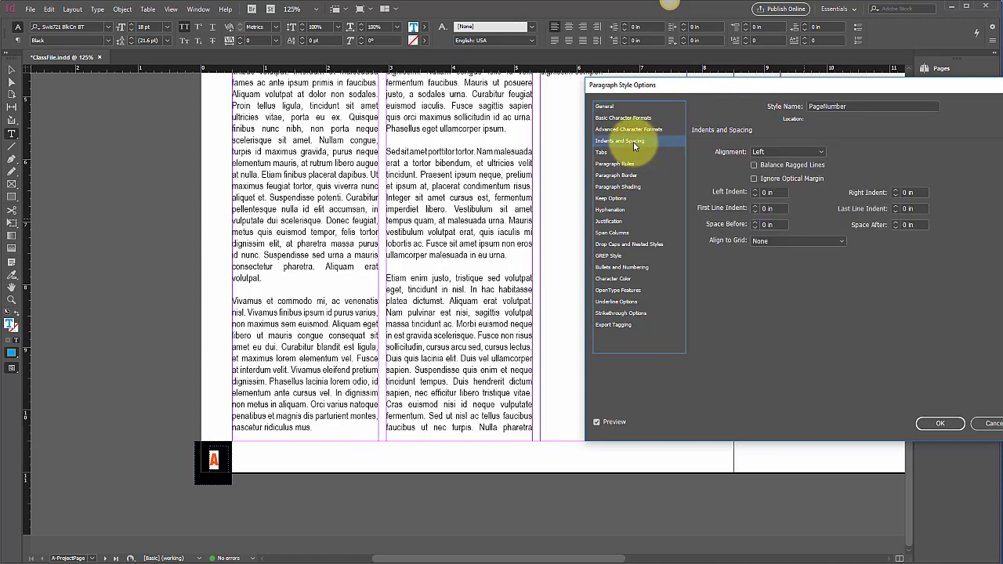
click(821, 152)
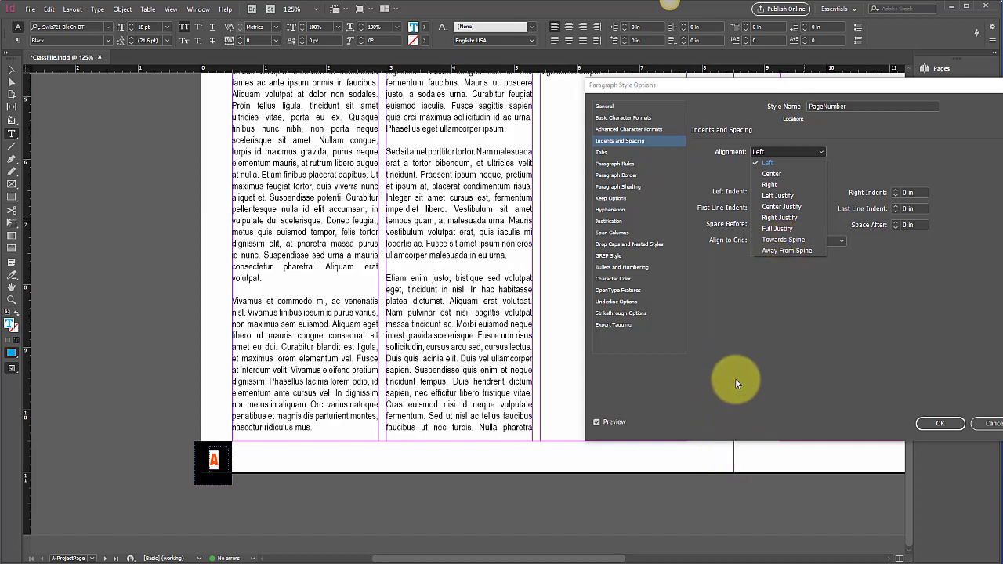
click(781, 246)
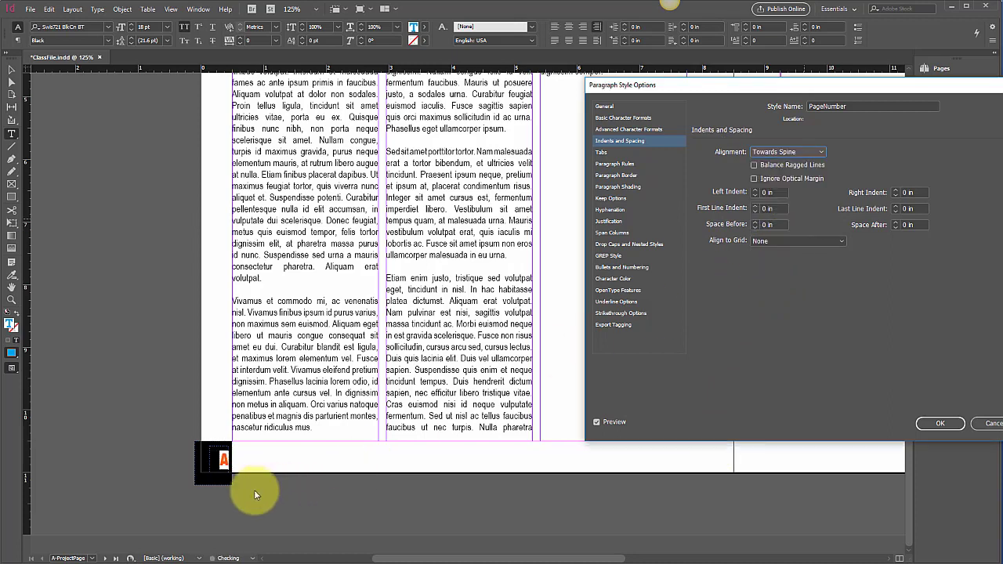
- Try the Away From Spine alignment in the PageNumber style, switch back to Towards Spine and save the style
click(815, 152)
click(783, 250)
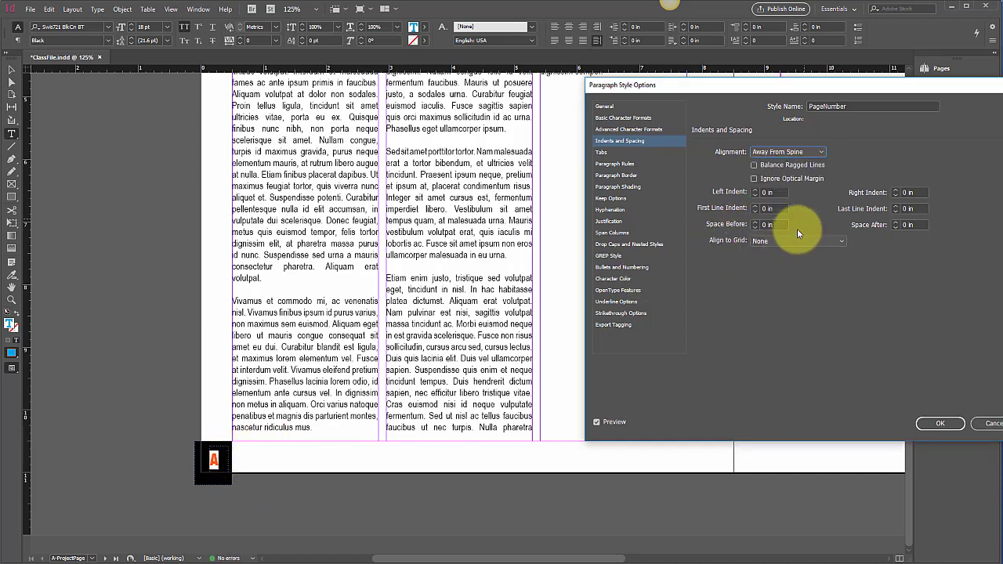
click(818, 152)
click(794, 239)
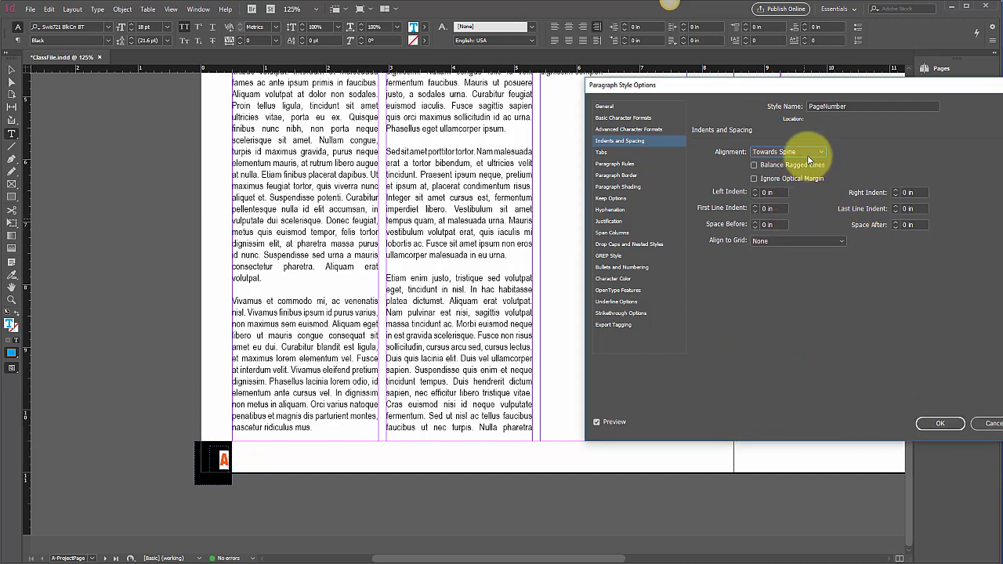
click(940, 424)
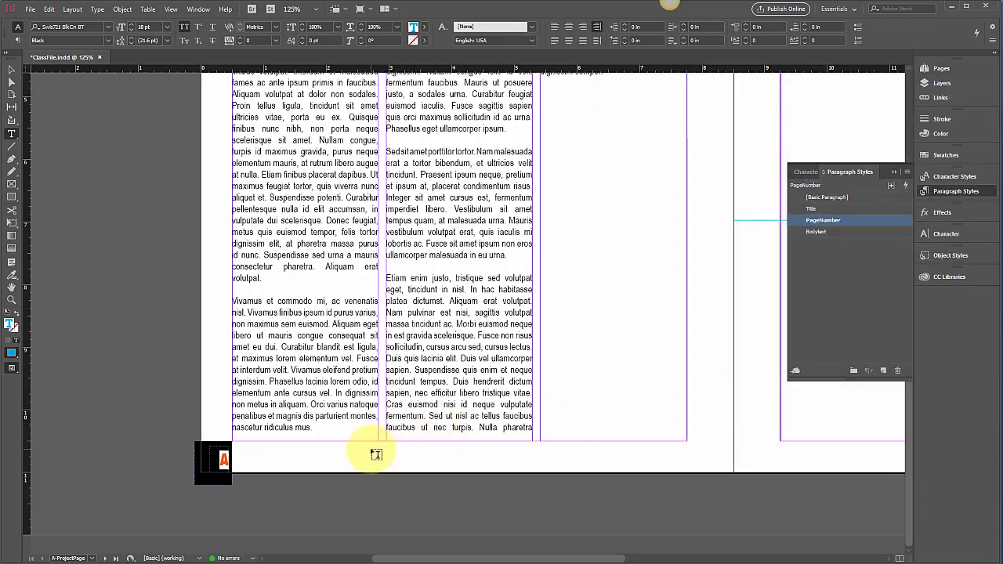
- Duplicate the page number frame onto the black corner square of the master's right-hand page, at about X 16.54 in
key(ctrl+minus)
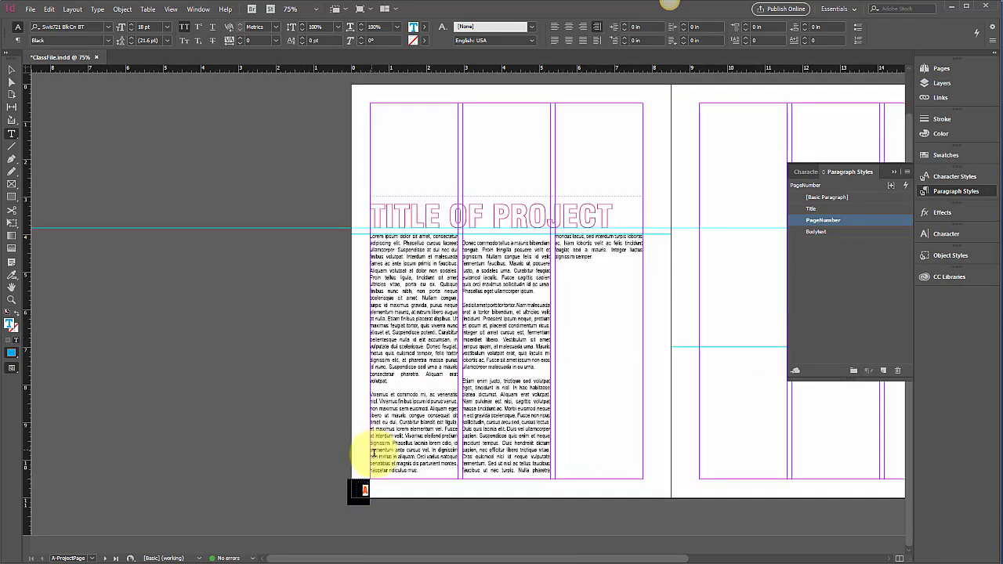
scroll(373, 453, right, 4)
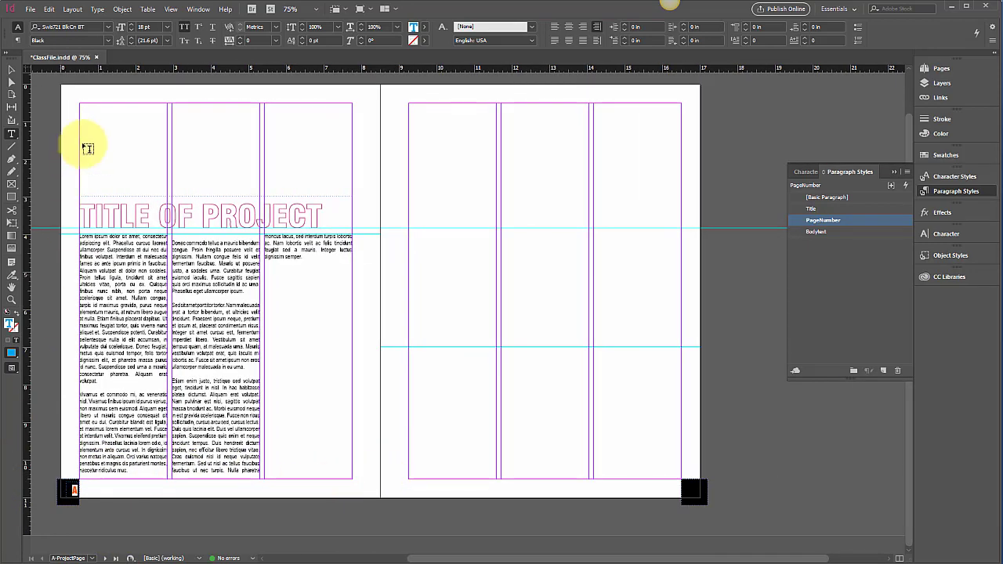
click(11, 69)
click(70, 492)
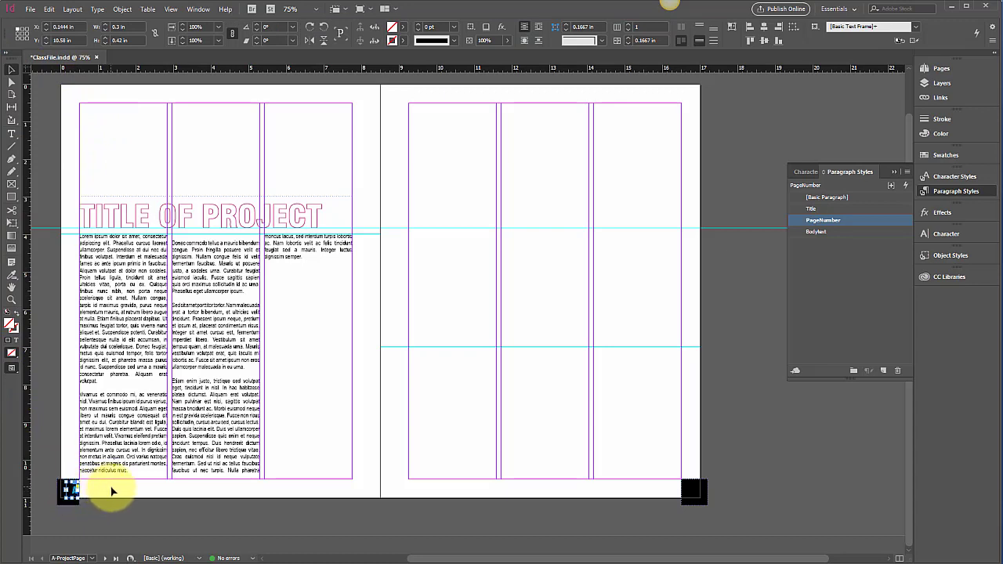
drag(112, 491, 687, 494)
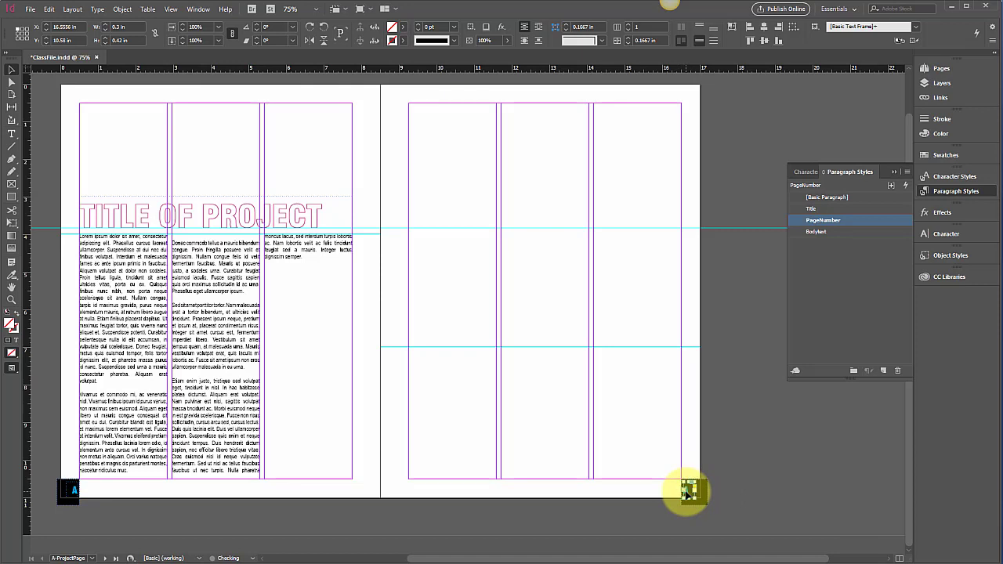
click(699, 502)
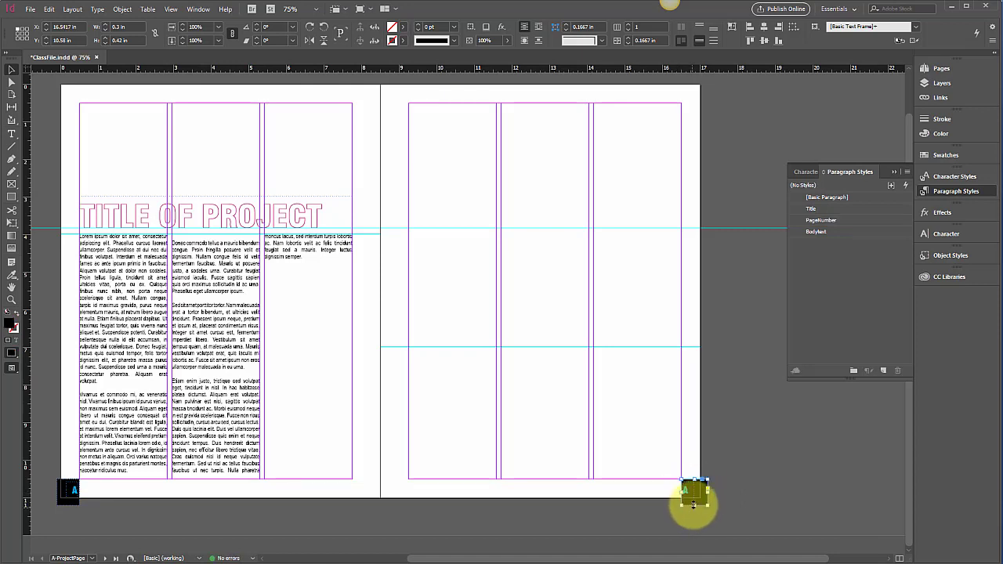
click(685, 514)
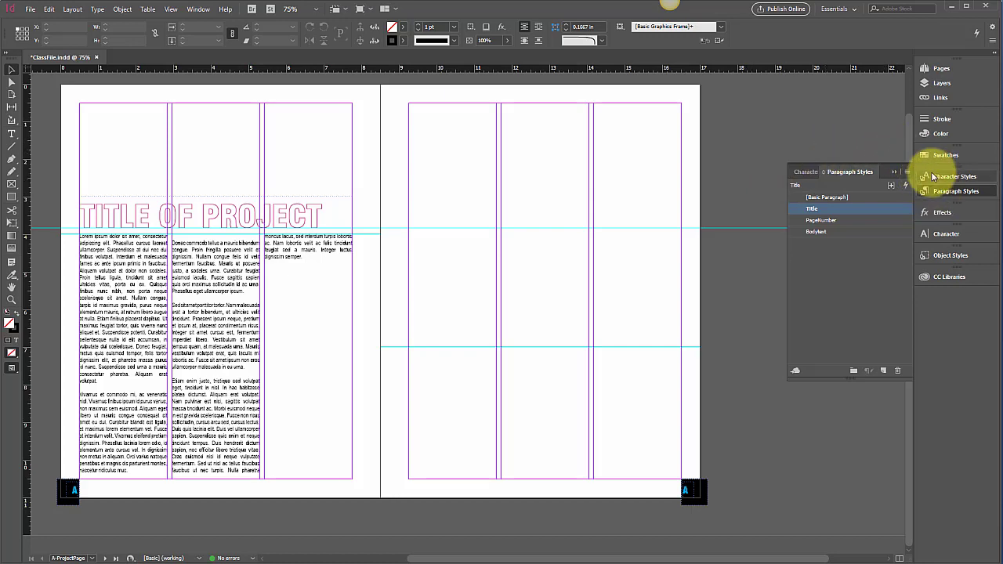
- Open spread 2-3 in preview mode and check the page numbers in both corner squares
click(932, 68)
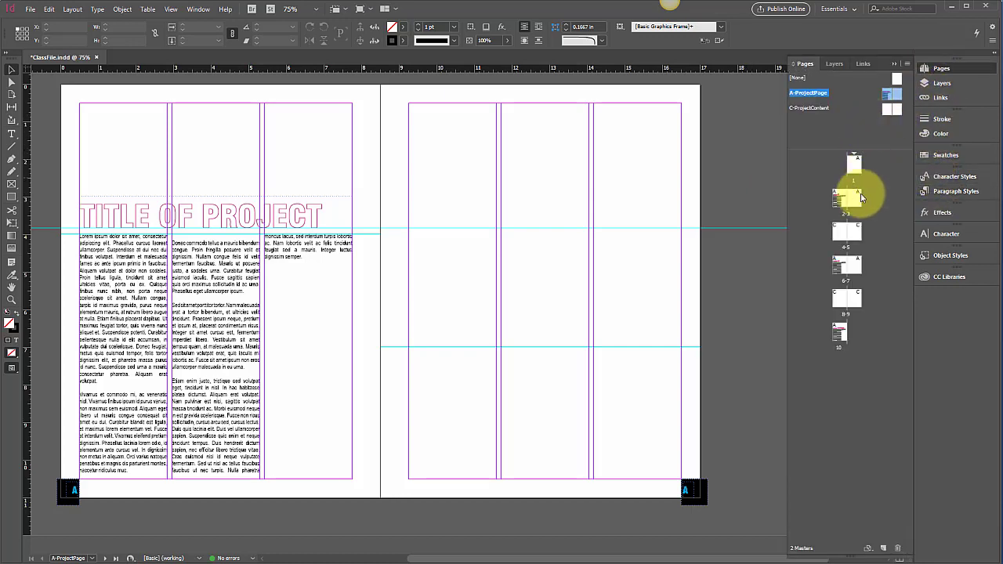
double_click(835, 198)
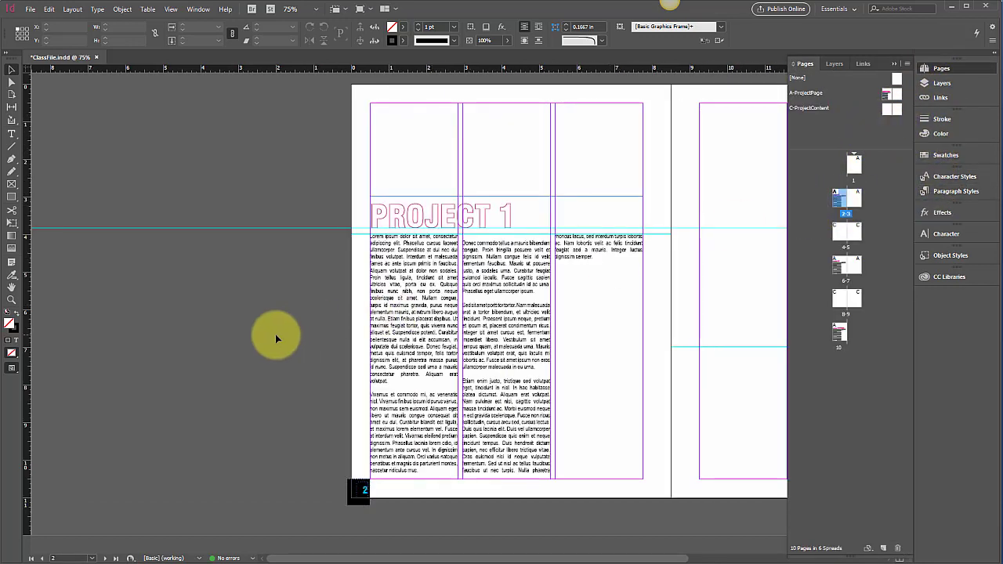
key(w)
scroll(273, 334, right, 3)
scroll(273, 333, right, 3)
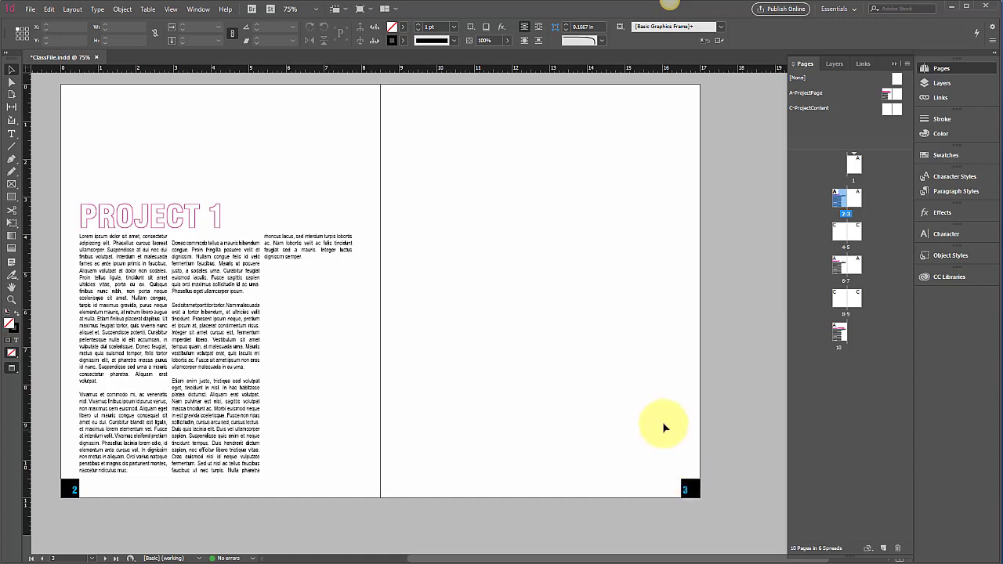
- Open spread 4-5, which uses the C-ProjectContent master, and check its corner squares for page numbers
click(853, 237)
double_click(854, 238)
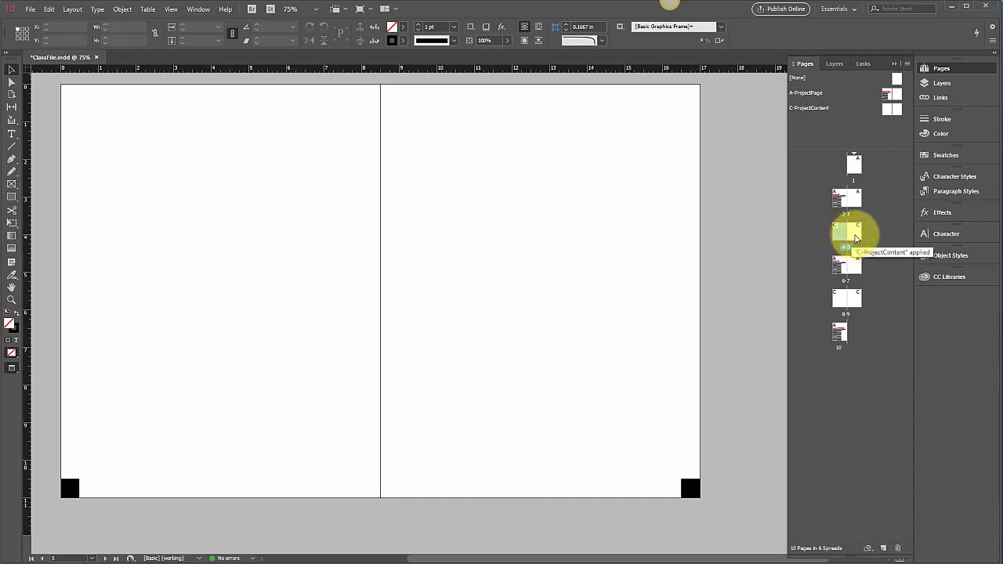
double_click(855, 237)
double_click(842, 241)
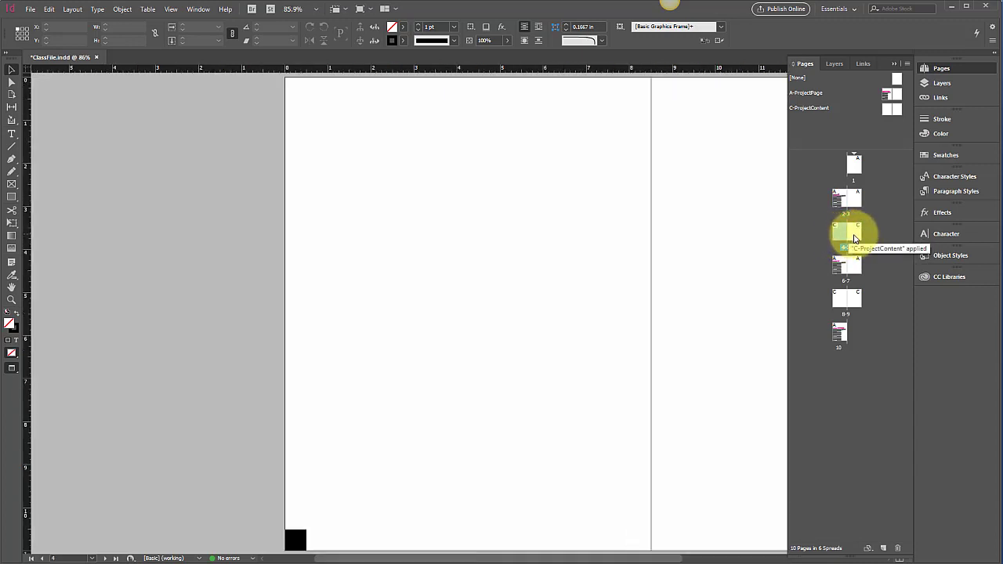
scroll(754, 257, right, 4)
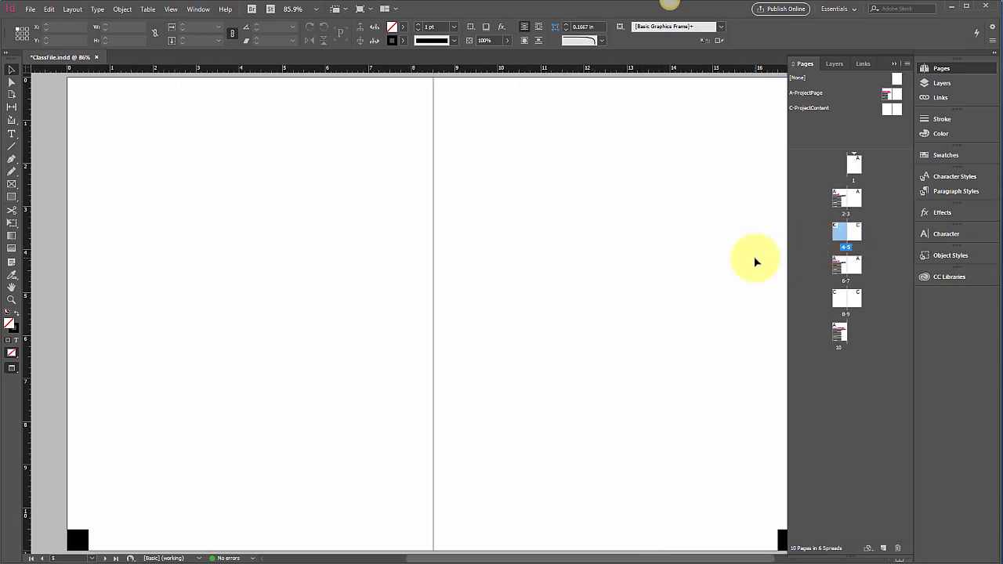
scroll(754, 257, left, 1)
key(ctrl+minus)
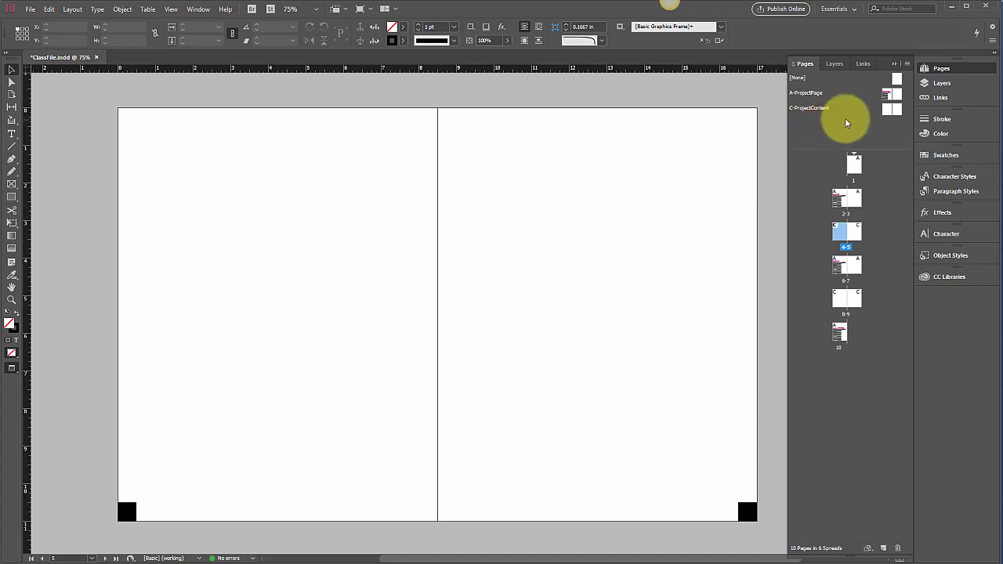
double_click(890, 98)
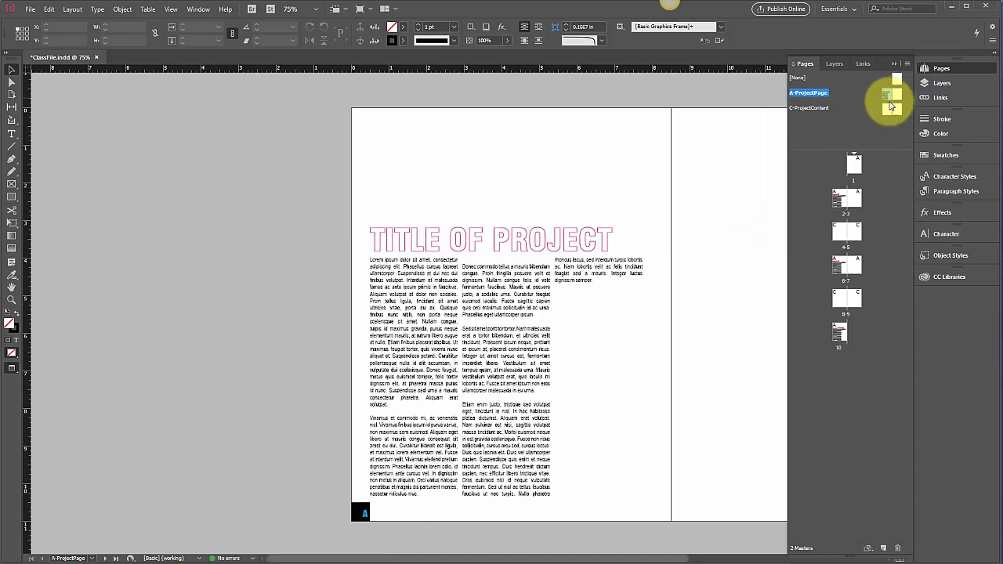
scroll(613, 282, right, 5)
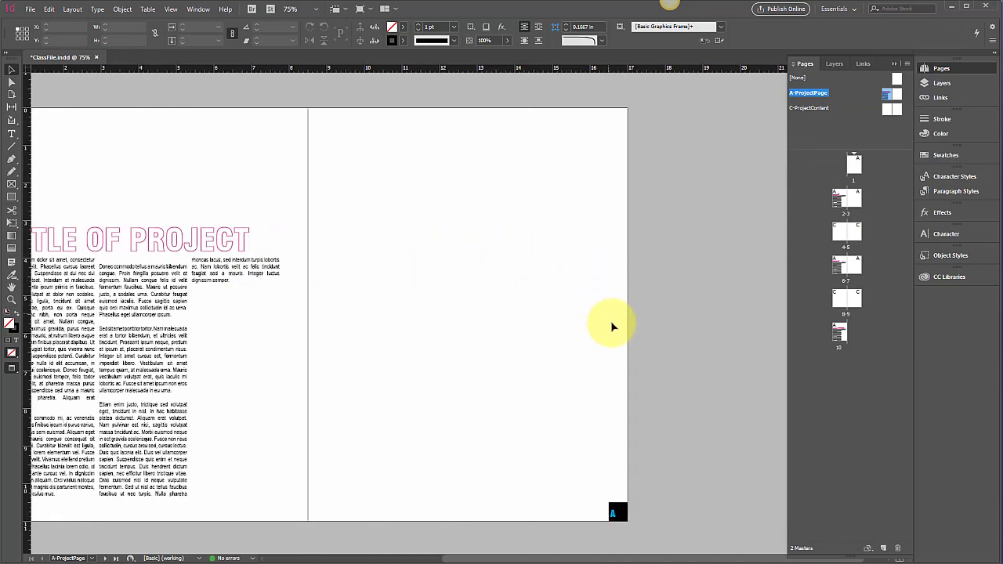
scroll(612, 325, up, 1)
scroll(611, 325, left, 3)
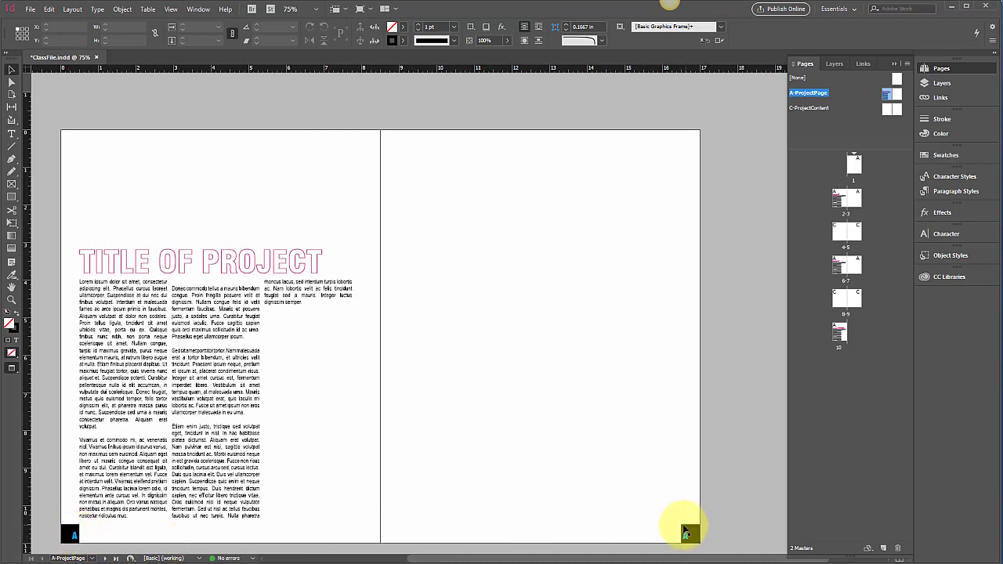
mouse_move(702, 549)
mouse_down()
mouse_move(405, 531)
mouse_move(324, 544)
mouse_move(659, 514)
mouse_up()
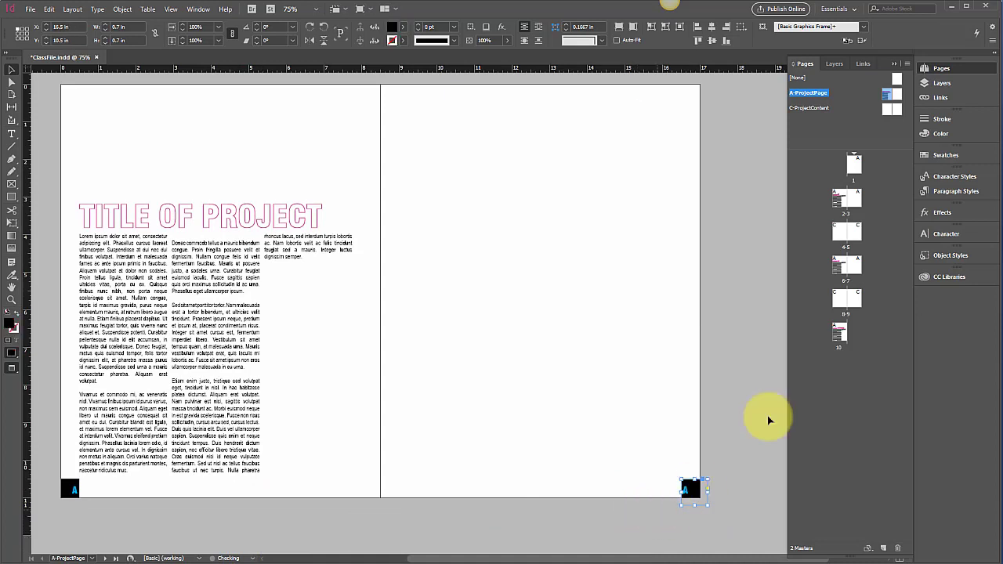
double_click(886, 111)
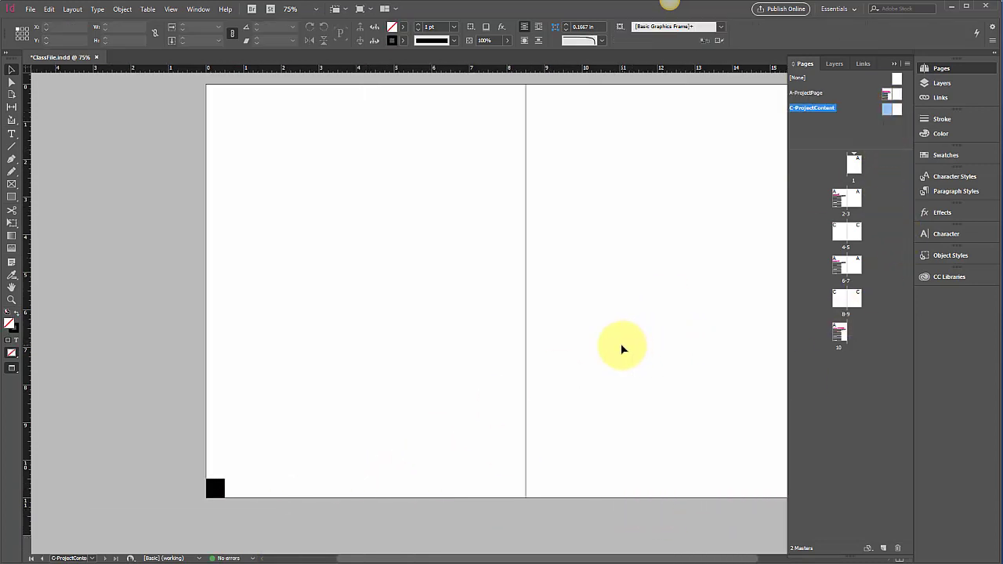
- Select both page number frames on the A-ProjectPage master and compare its corner squares with those on C-ProjectContent
double_click(902, 94)
click(762, 491)
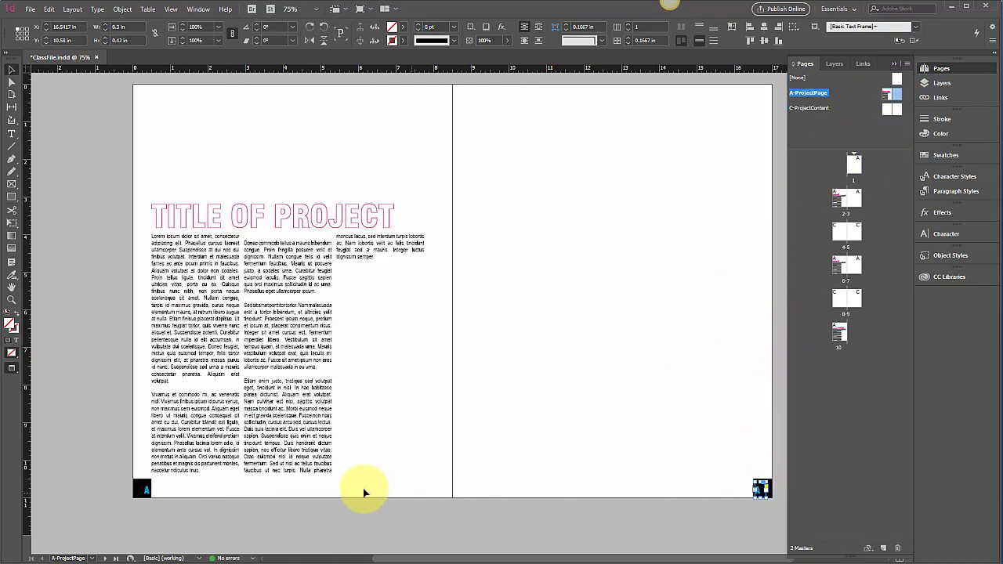
shift+click(145, 492)
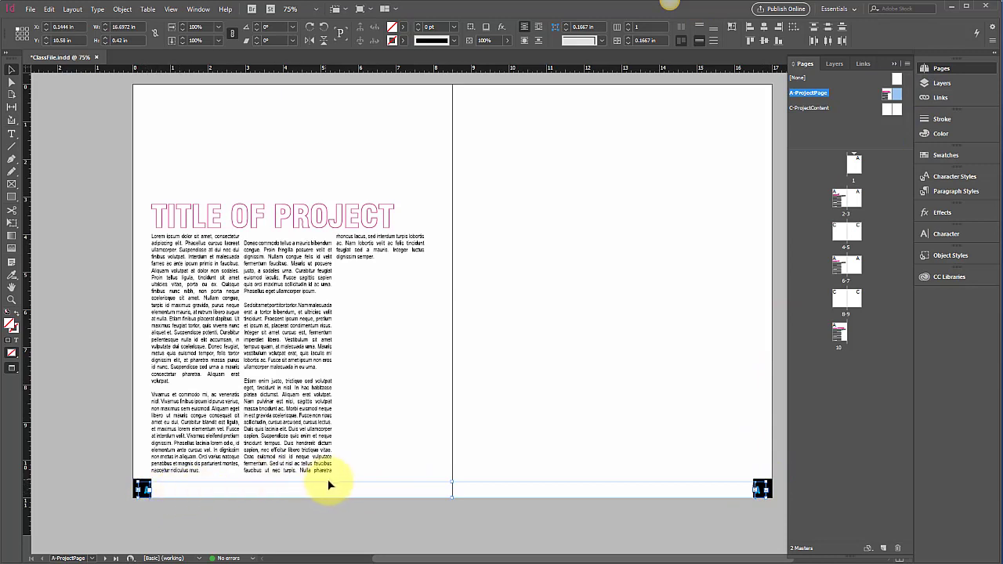
double_click(888, 113)
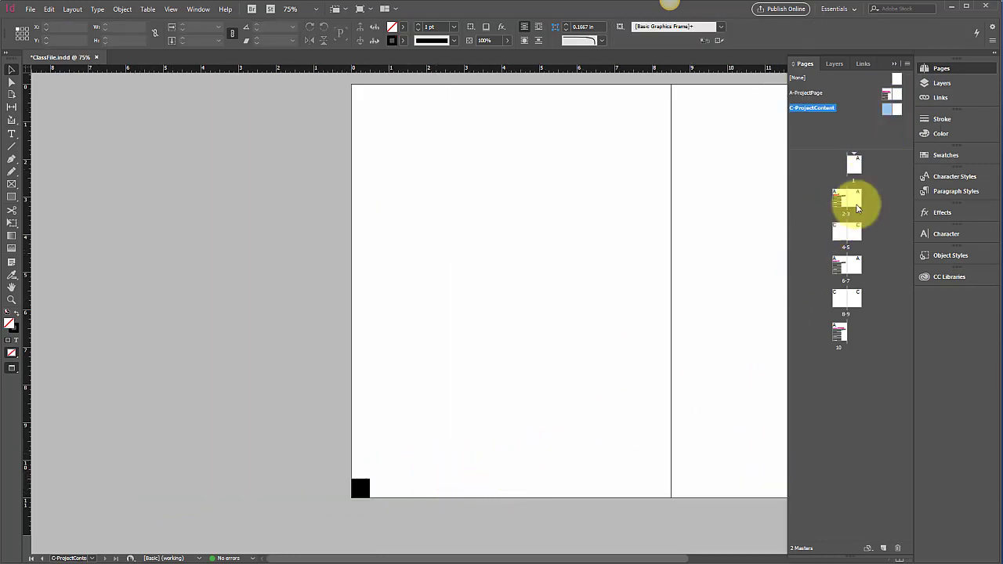
click(850, 132)
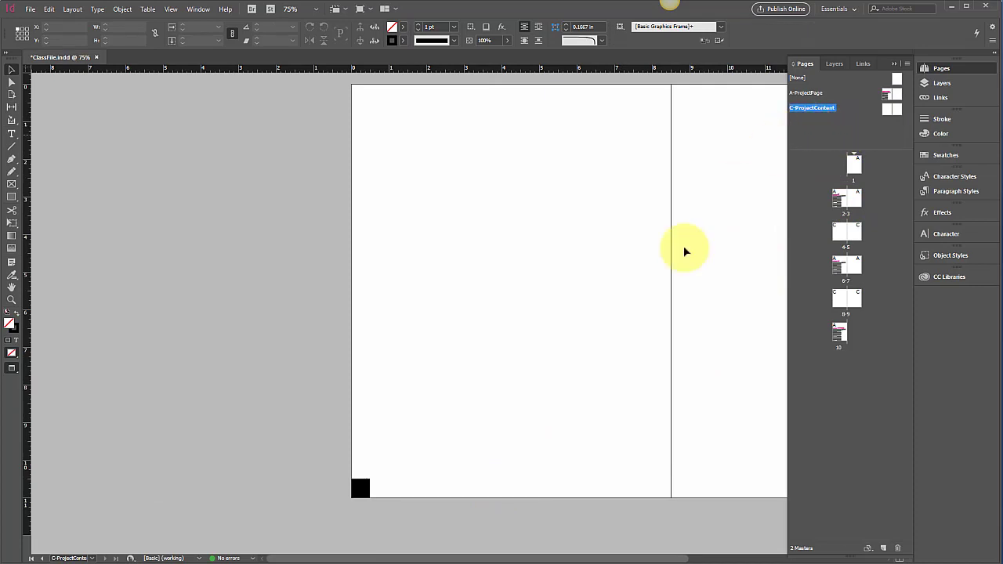
scroll(484, 451, right, 3)
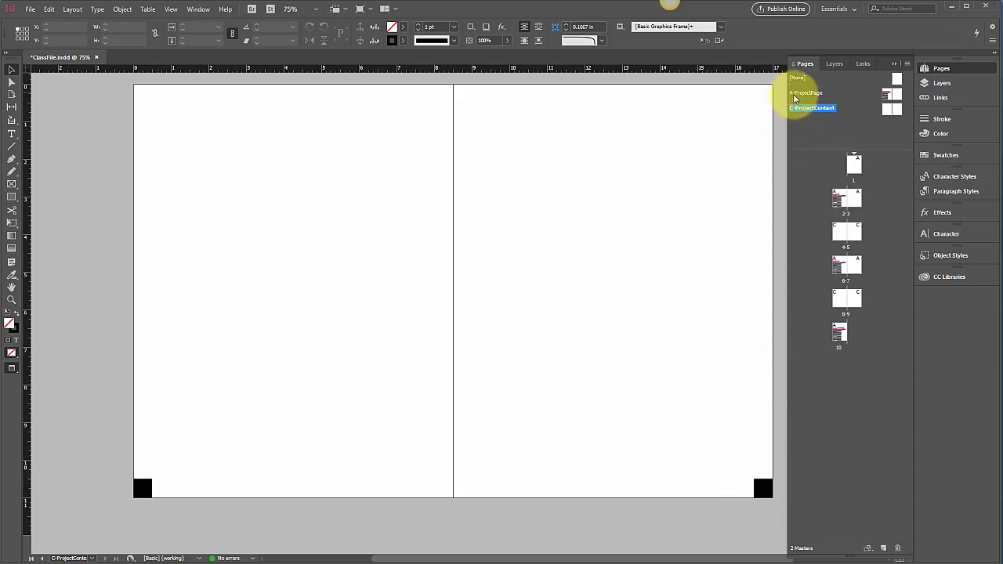
- Duplicate the A-ProjectPage master spread
double_click(892, 94)
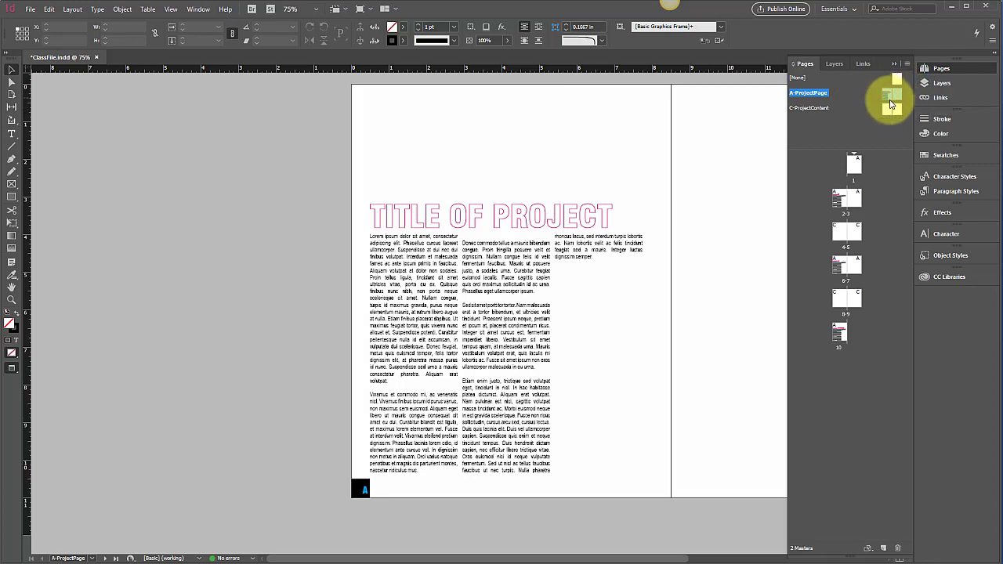
click(909, 67)
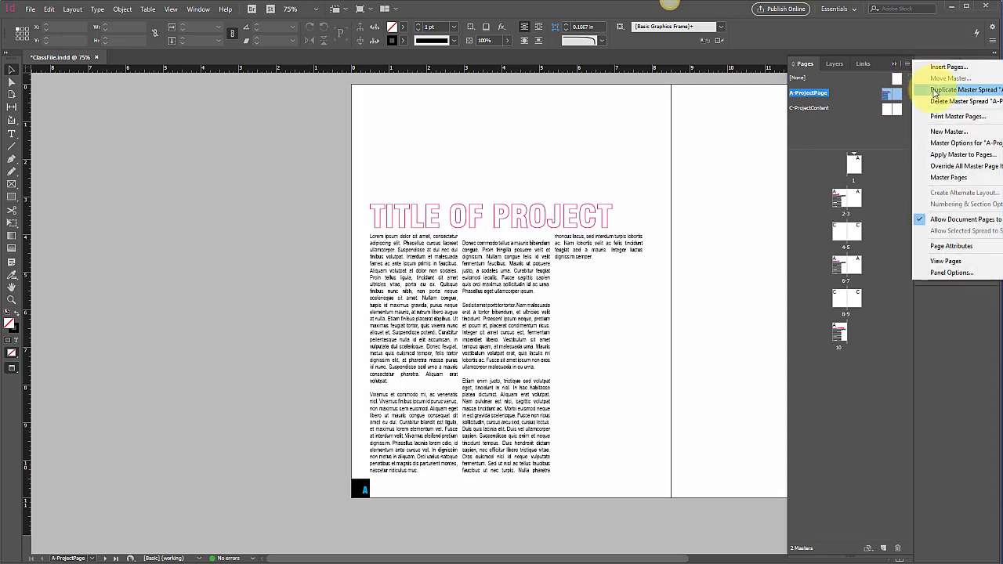
click(933, 92)
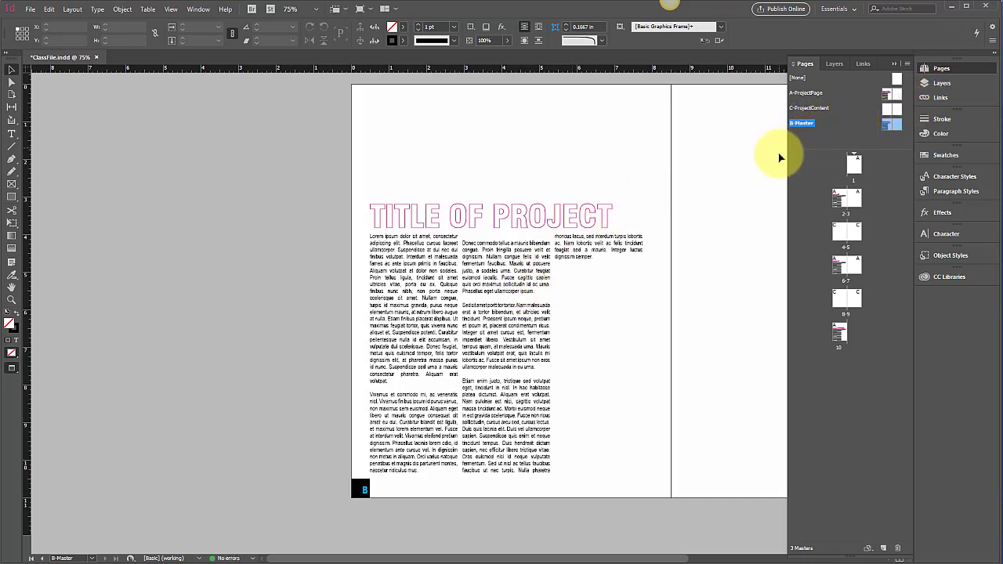
- Delete the body text and the project title from the duplicated master, keeping only the numbered corner squares
click(486, 320)
key(Delete)
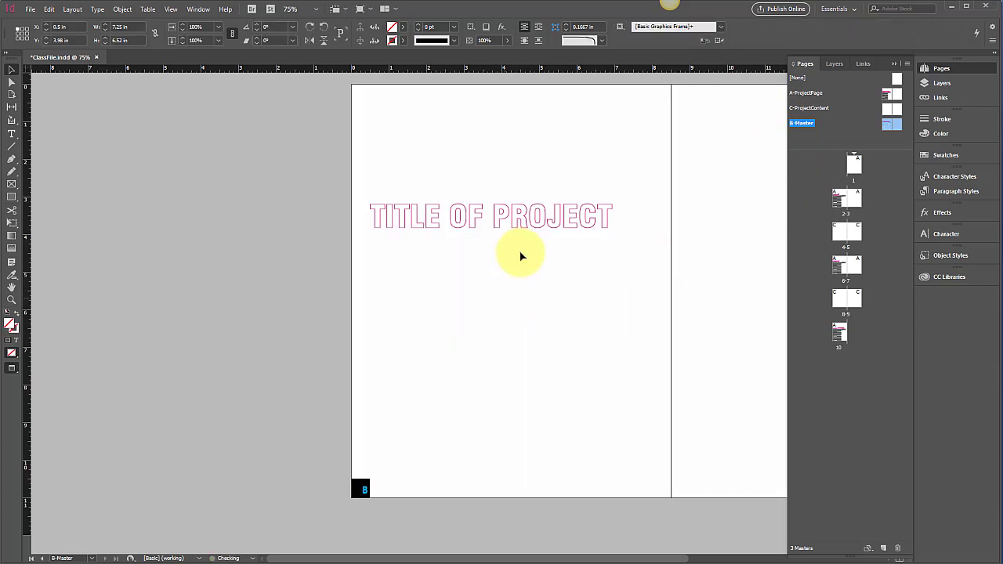
click(530, 220)
key(Delete)
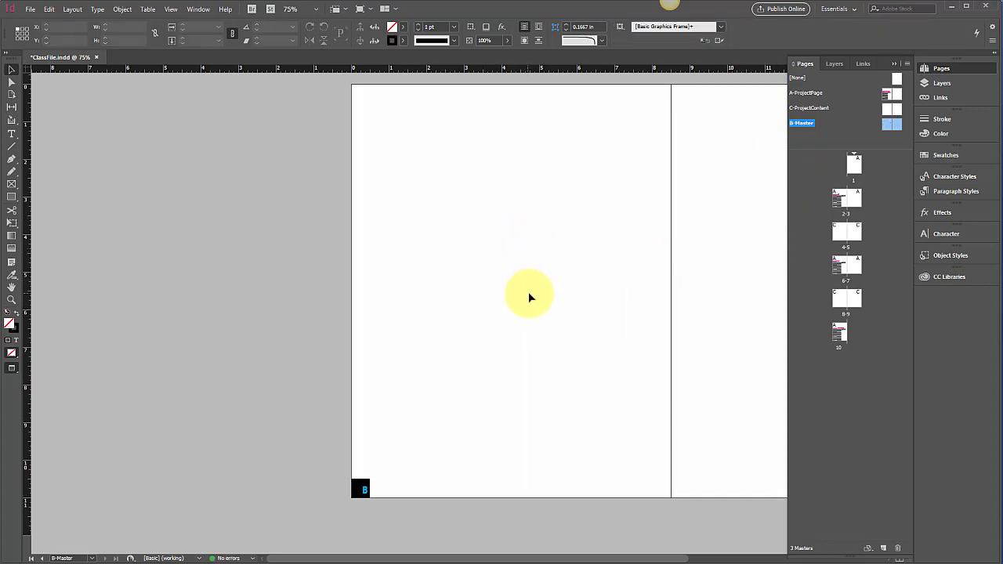
scroll(618, 289, right, 2)
scroll(619, 288, right, 6)
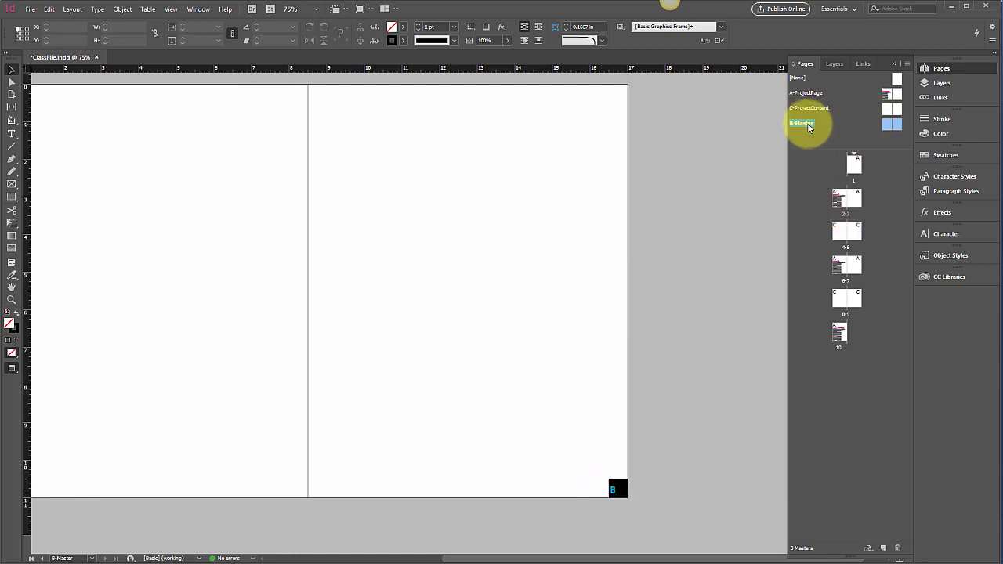
- Delete the black corner squares from both pages of the C-ProjectContent master
double_click(888, 112)
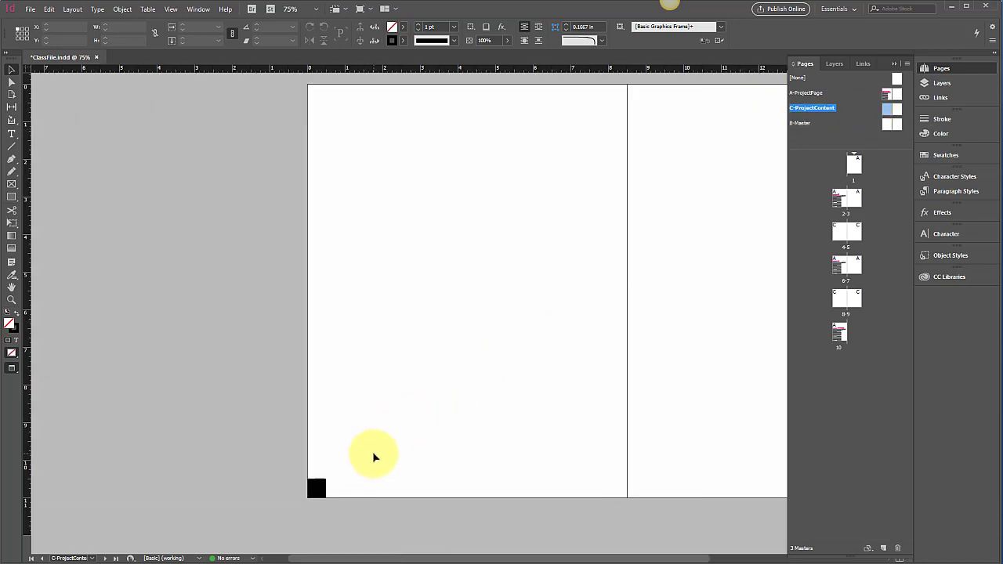
key(ctrl+minus)
drag(705, 473, 196, 429)
key(Delete)
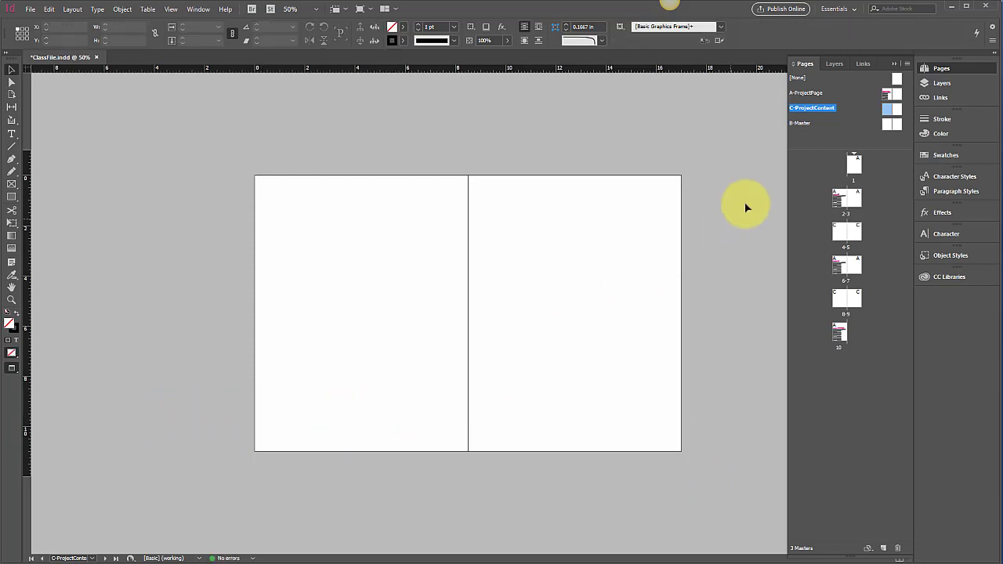
- Delete the black corner squares and their page numbers from both pages of the A-ProjectPage master
double_click(888, 94)
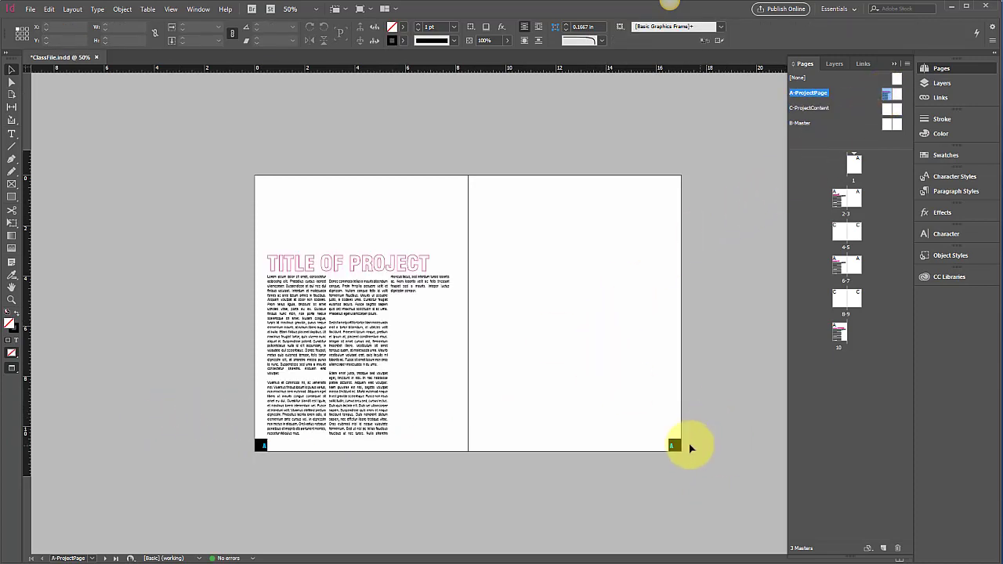
mouse_move(694, 470)
mouse_down()
mouse_move(648, 431)
mouse_move(631, 446)
mouse_up()
key(Delete)
drag(286, 464, 236, 444)
key(Delete)
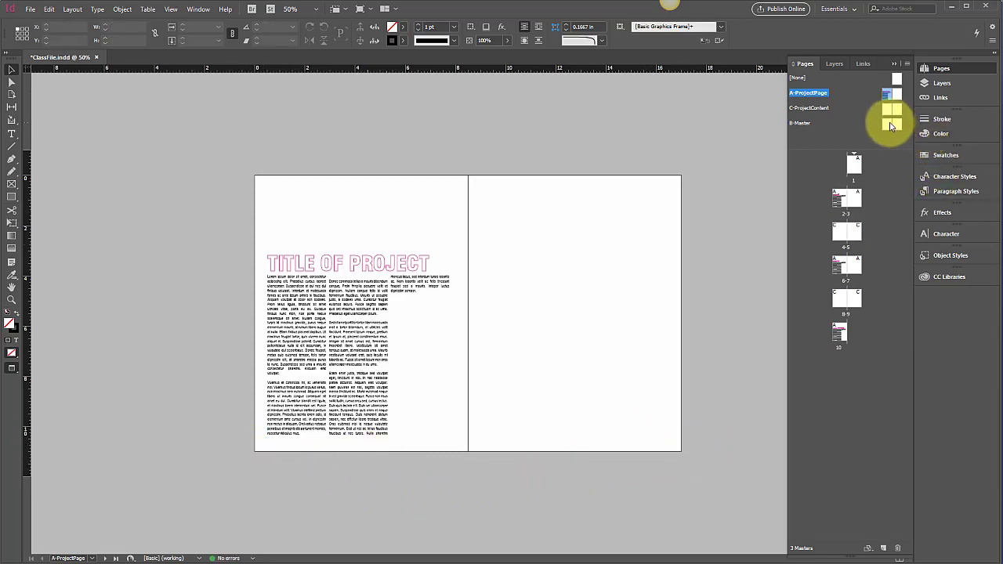
- Try to apply B-Master to the C-ProjectContent master with Apply Master to Pages, leaving the page range empty
double_click(891, 124)
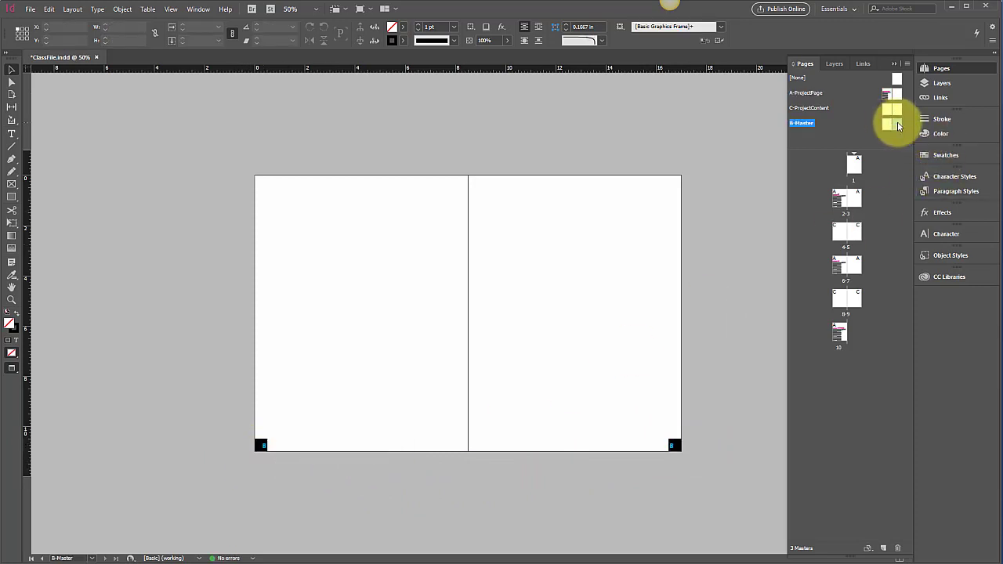
click(887, 110)
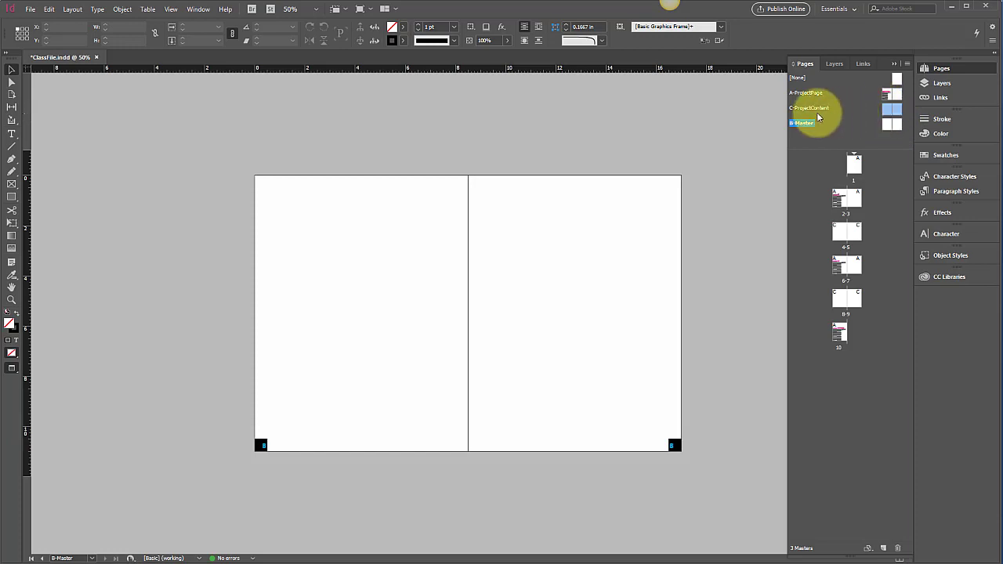
click(907, 64)
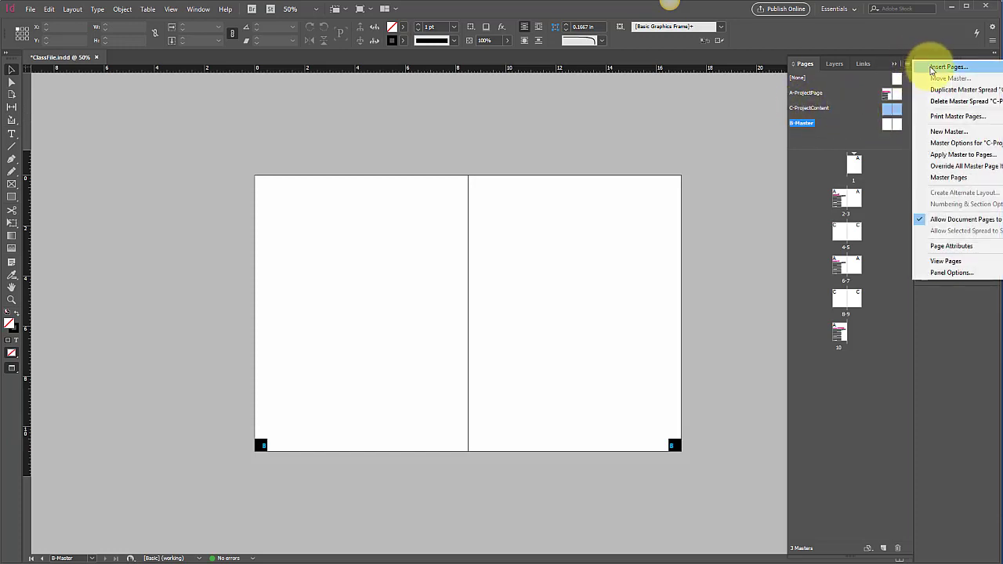
click(941, 156)
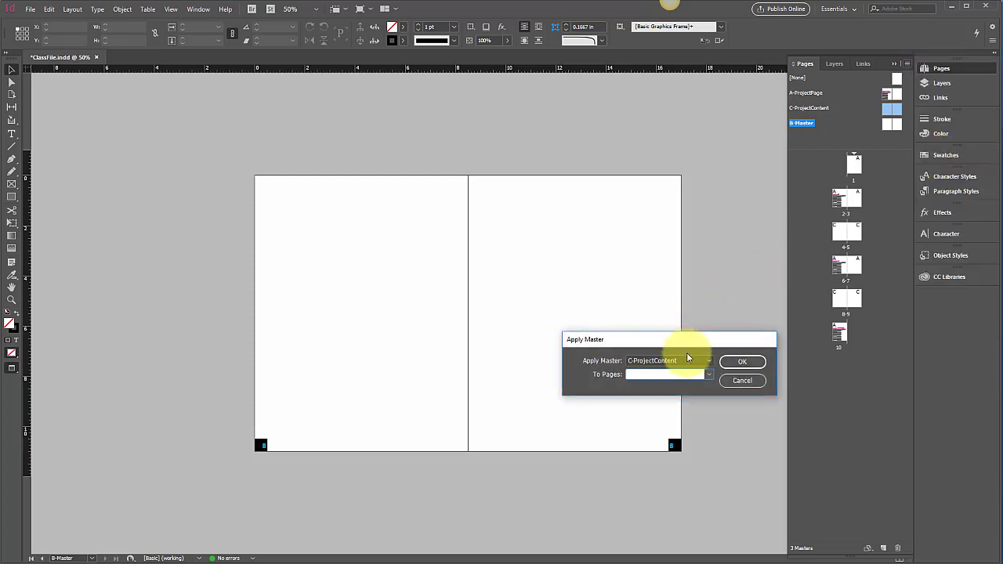
click(708, 359)
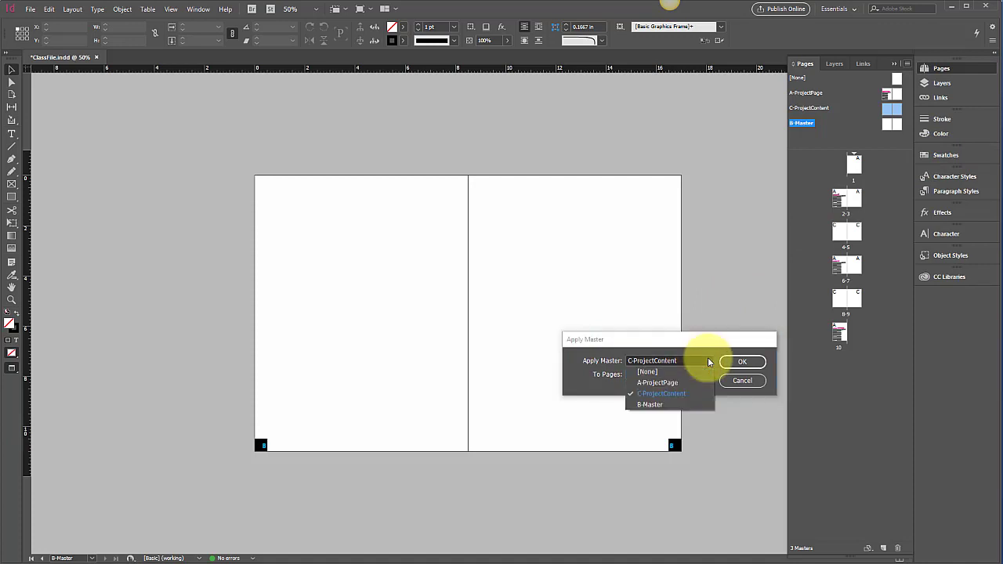
click(675, 404)
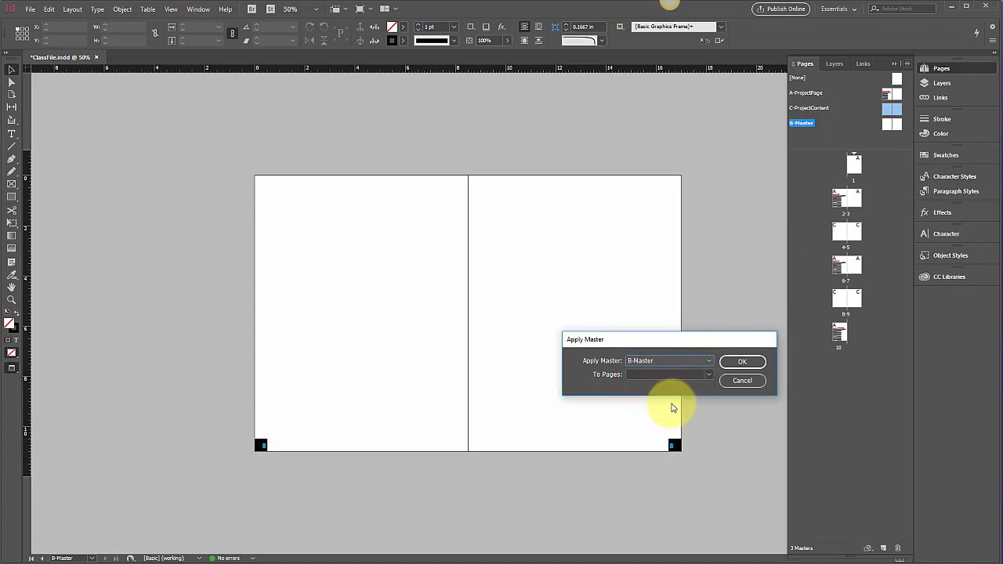
click(740, 364)
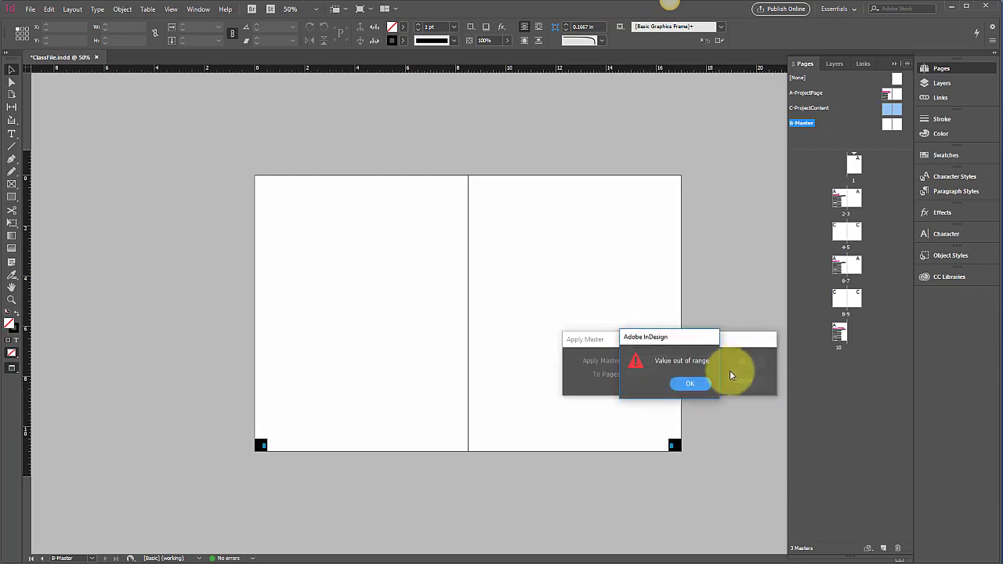
click(697, 385)
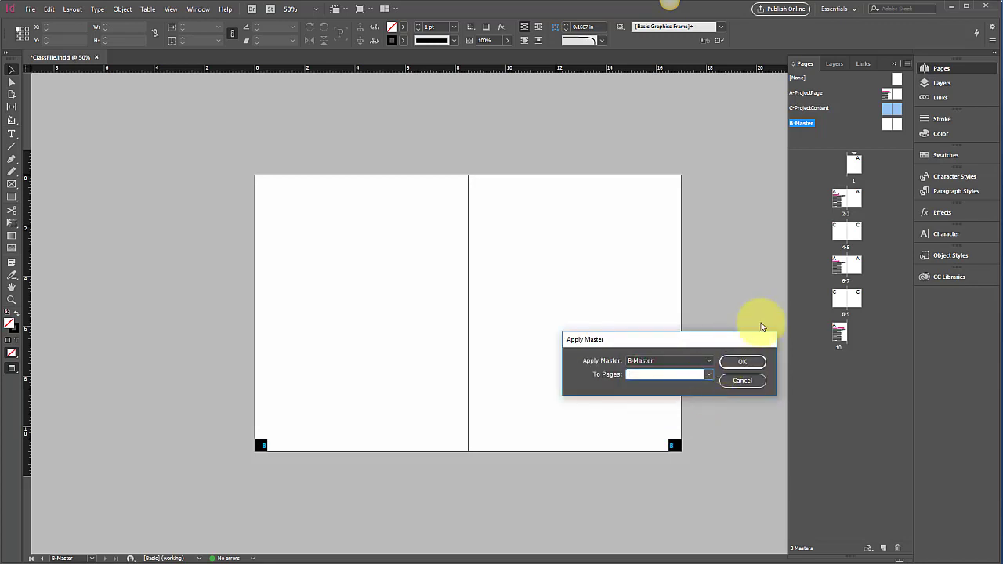
click(744, 381)
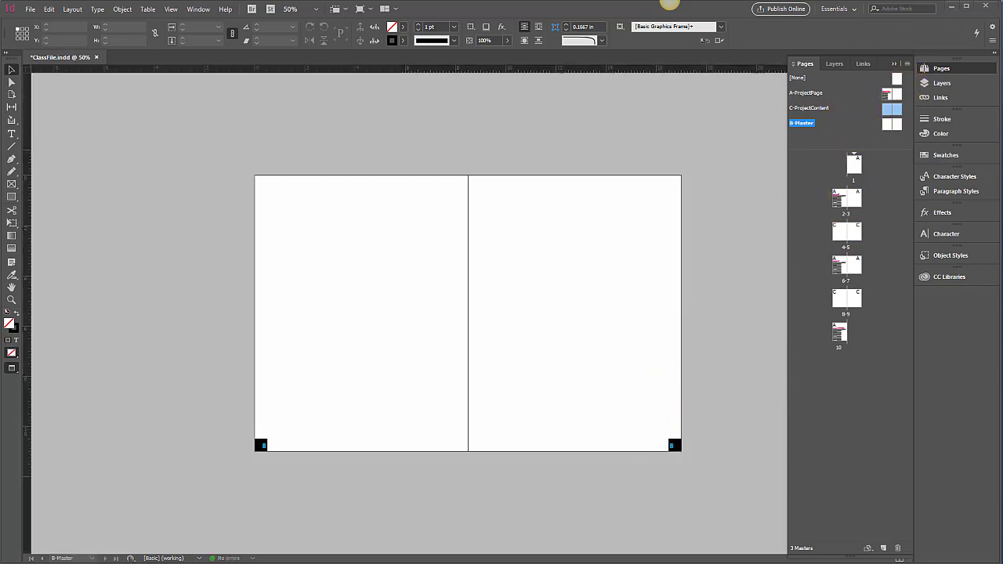
- Base the C-ProjectContent master on B-Master in its master options
double_click(888, 110)
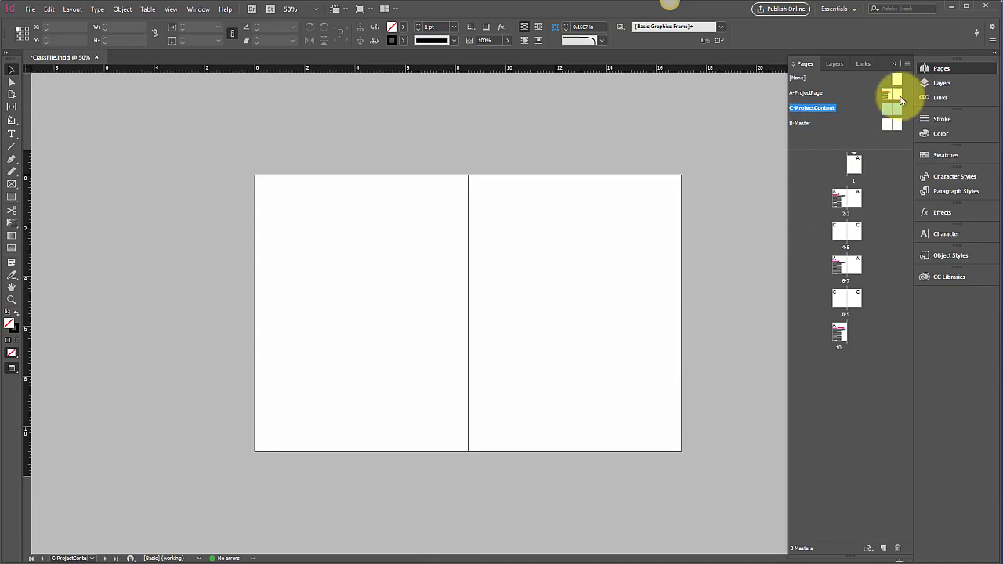
click(906, 63)
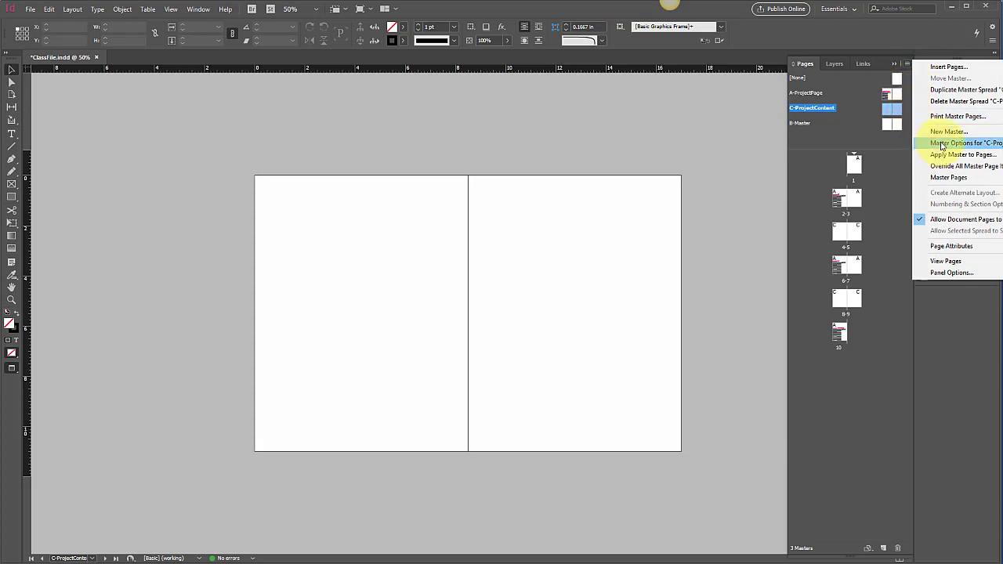
click(941, 145)
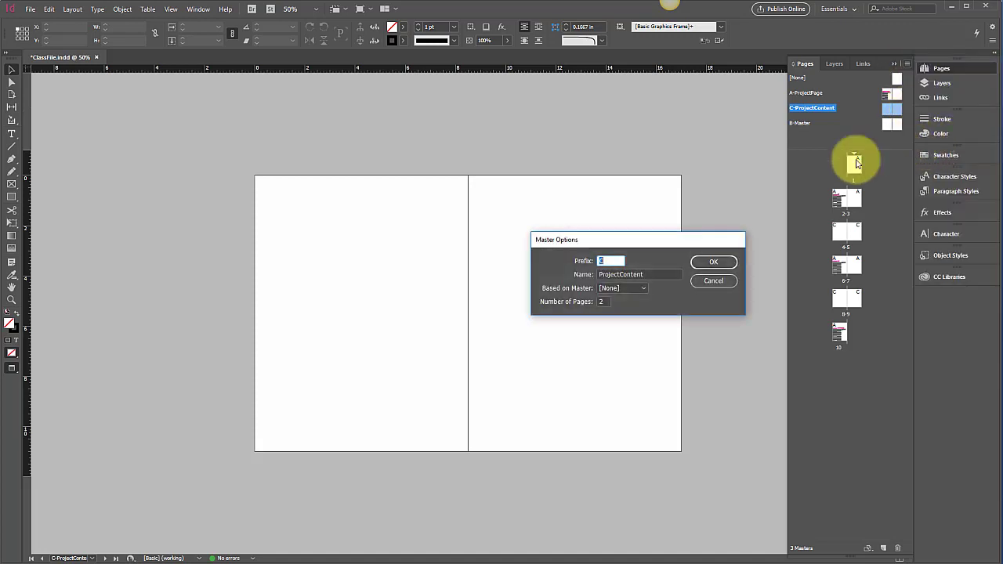
click(646, 287)
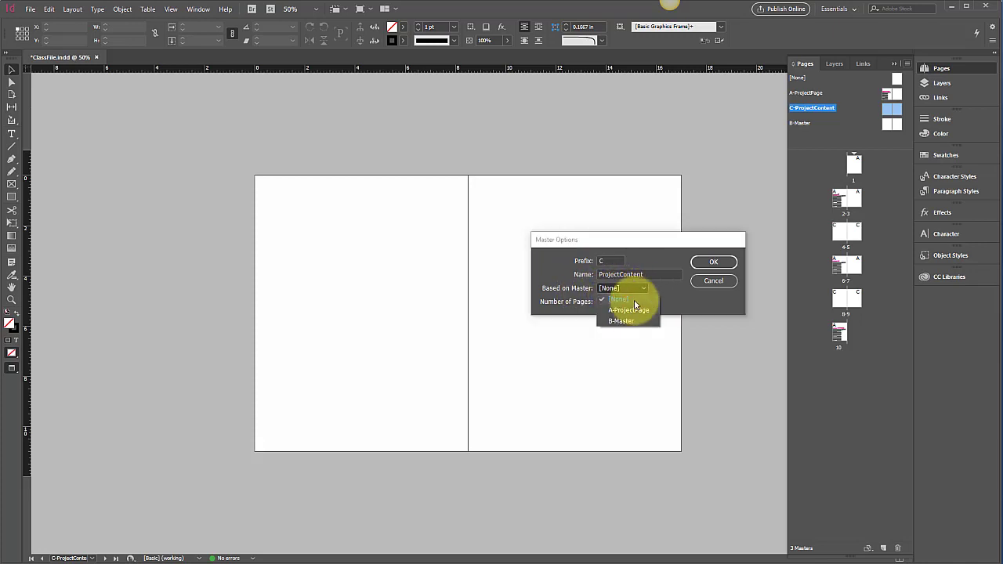
click(621, 321)
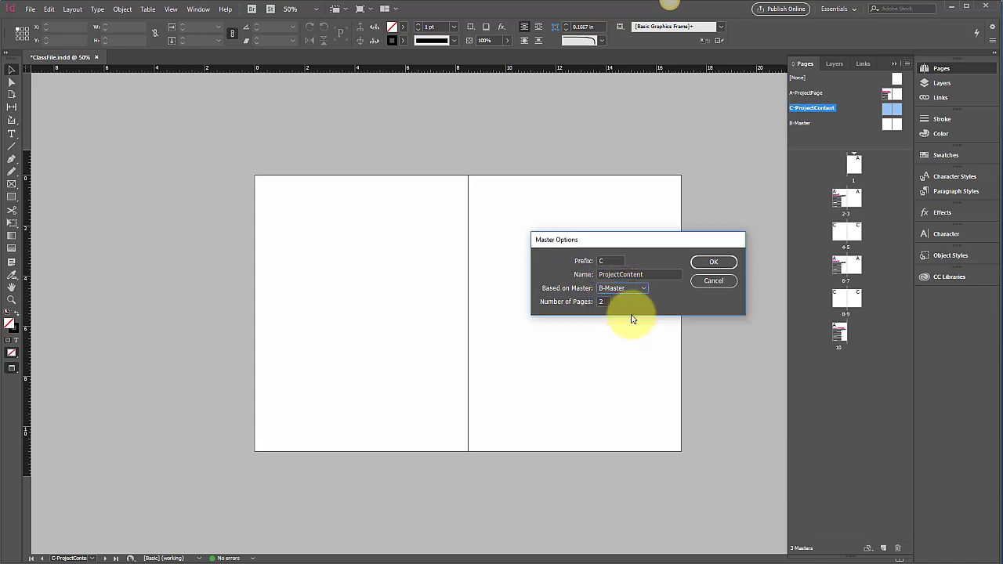
click(715, 267)
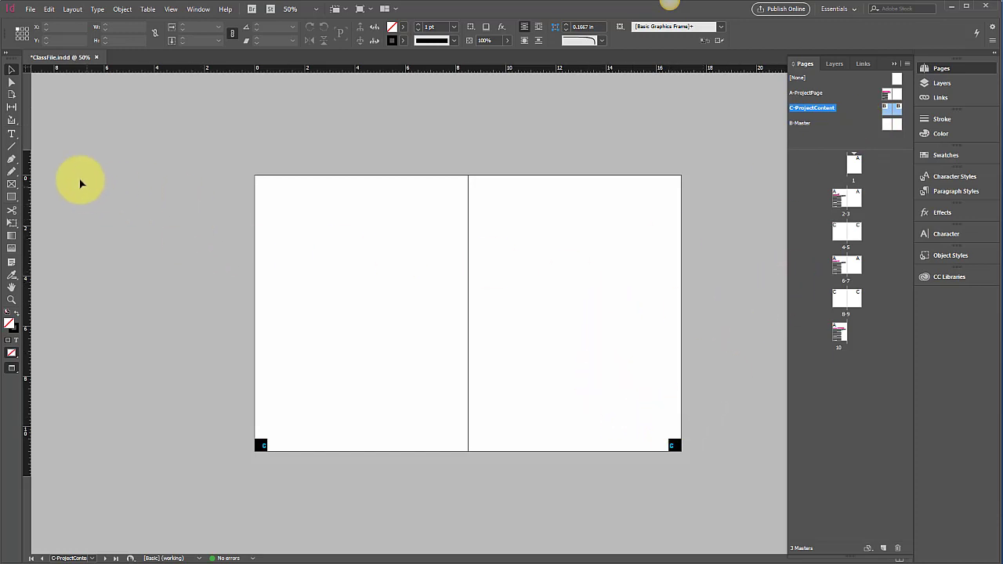
- Draw a vertical line about 10.88 in long on C-ProjectContent's left-hand page, from the corner square up past the page's upper edge
click(12, 146)
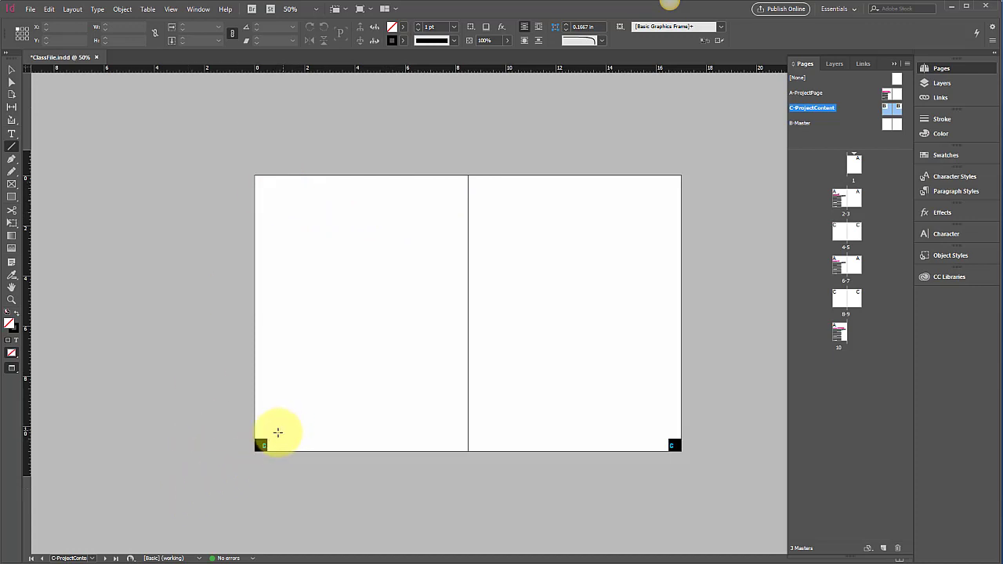
drag(265, 444, 337, 167)
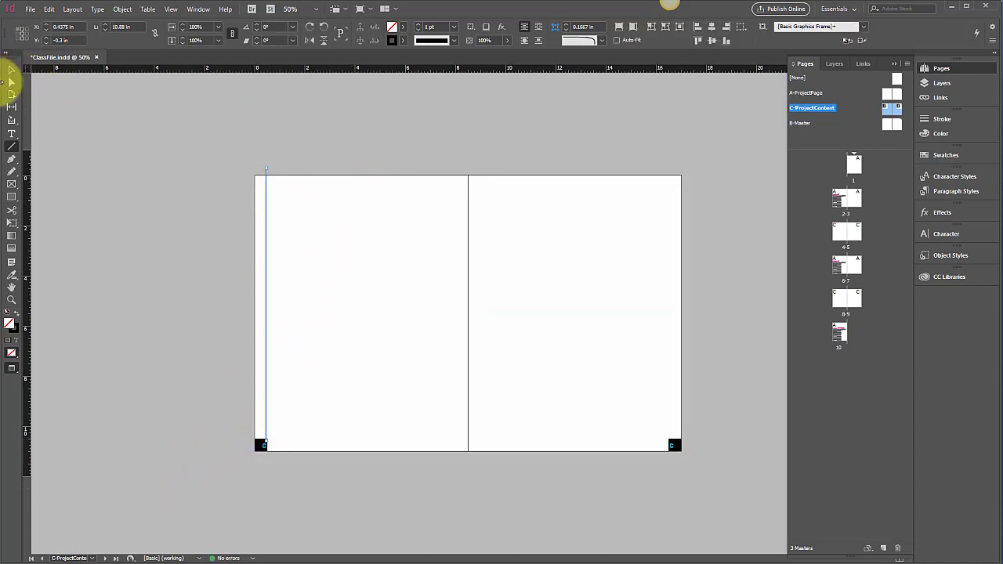
click(12, 71)
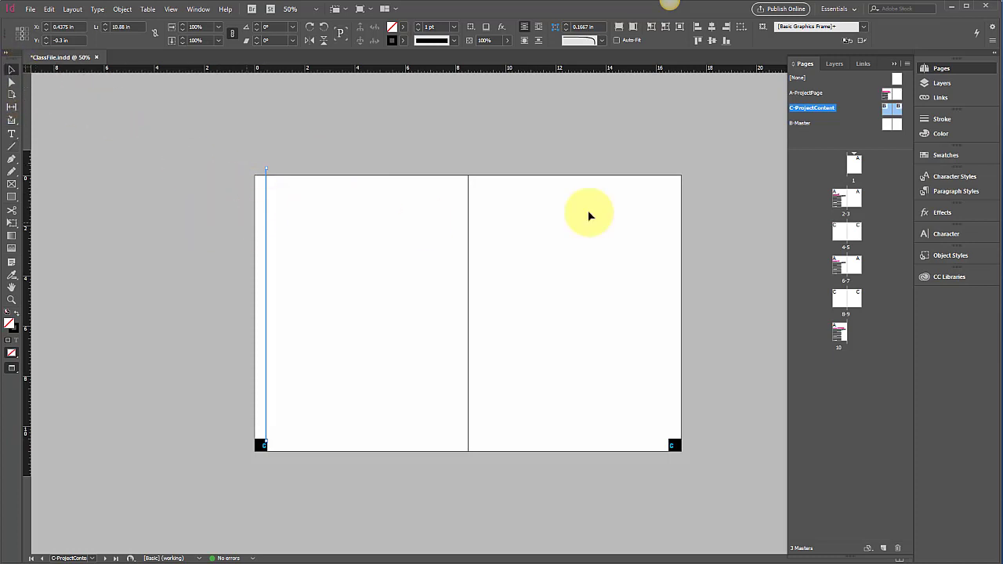
- Give the vertical line on C-ProjectContent a cyan stroke (C=100 M=0 Y=0 K=0) and no fill
click(946, 232)
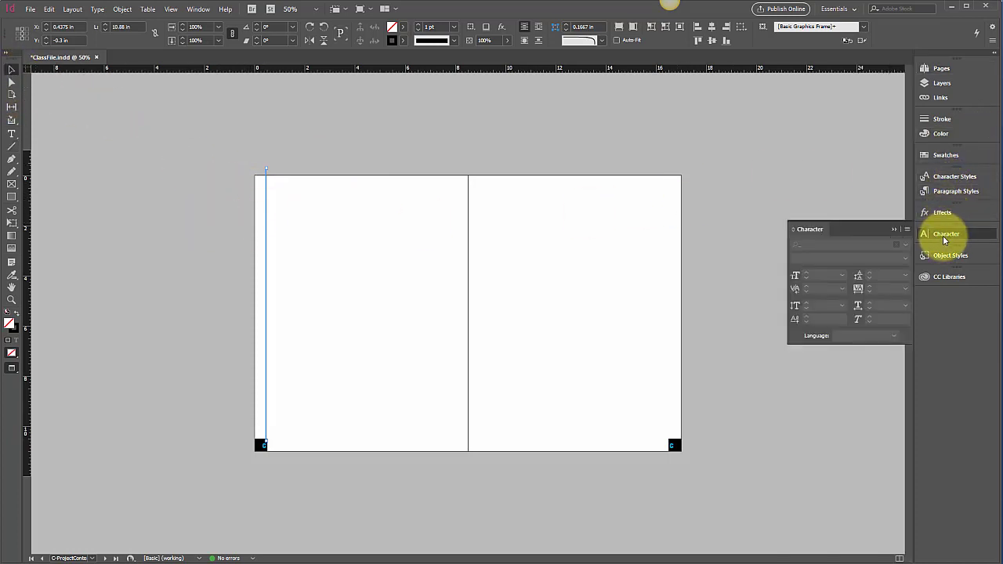
click(943, 137)
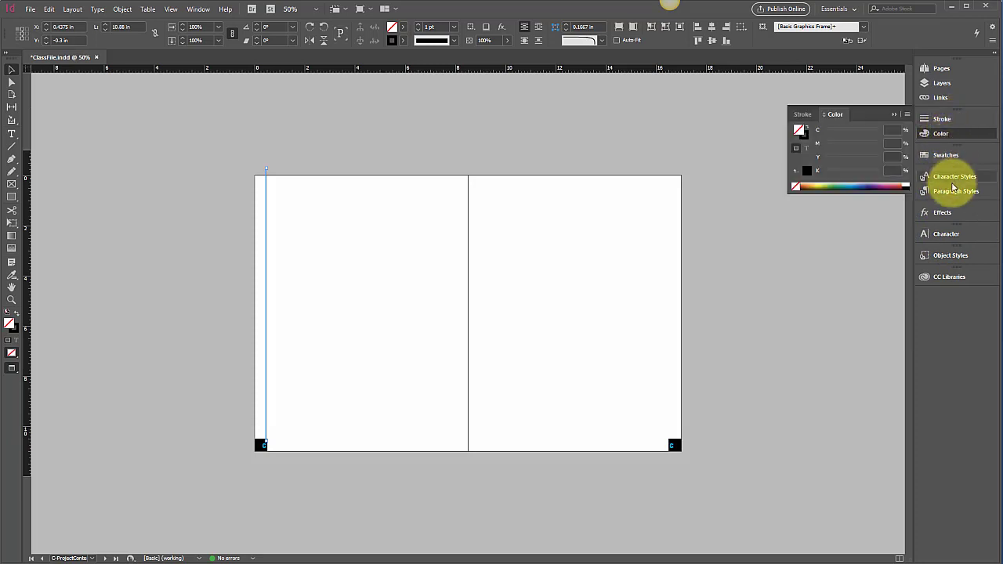
click(944, 154)
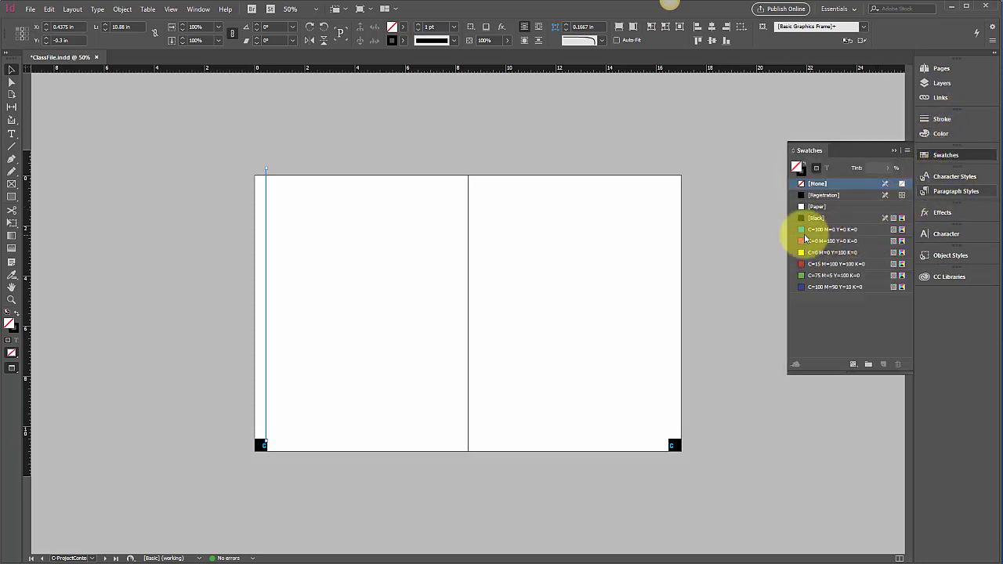
click(804, 230)
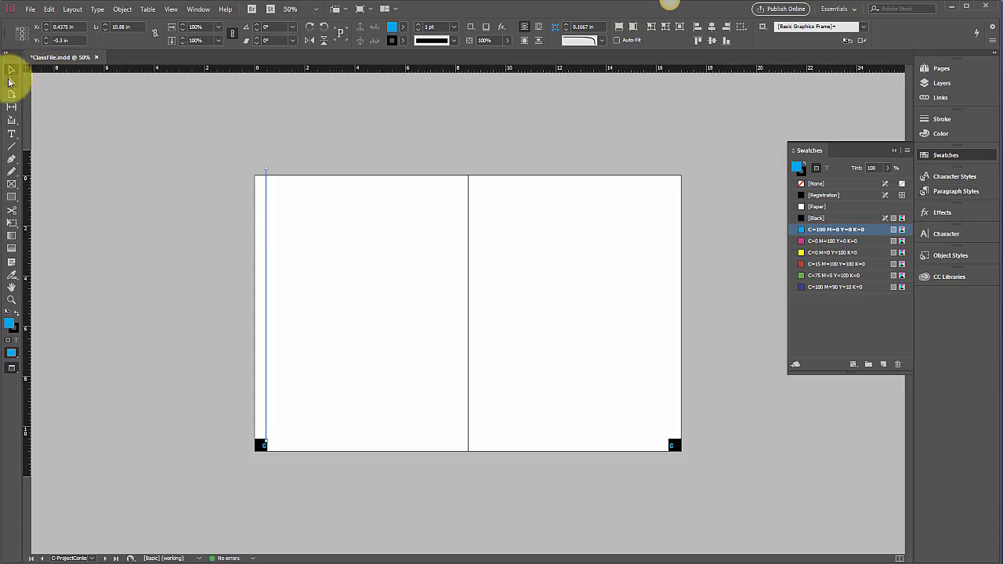
click(42, 96)
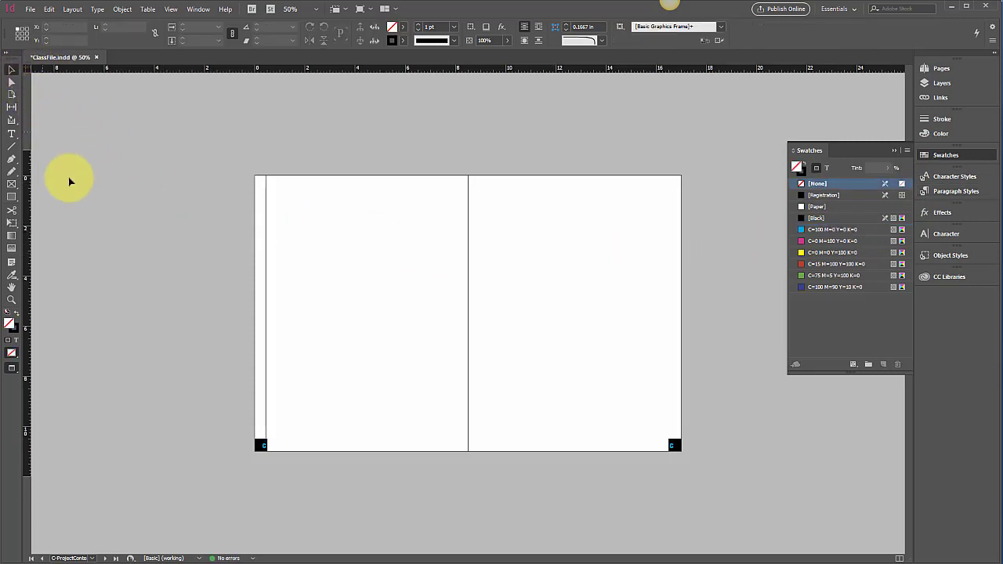
click(266, 249)
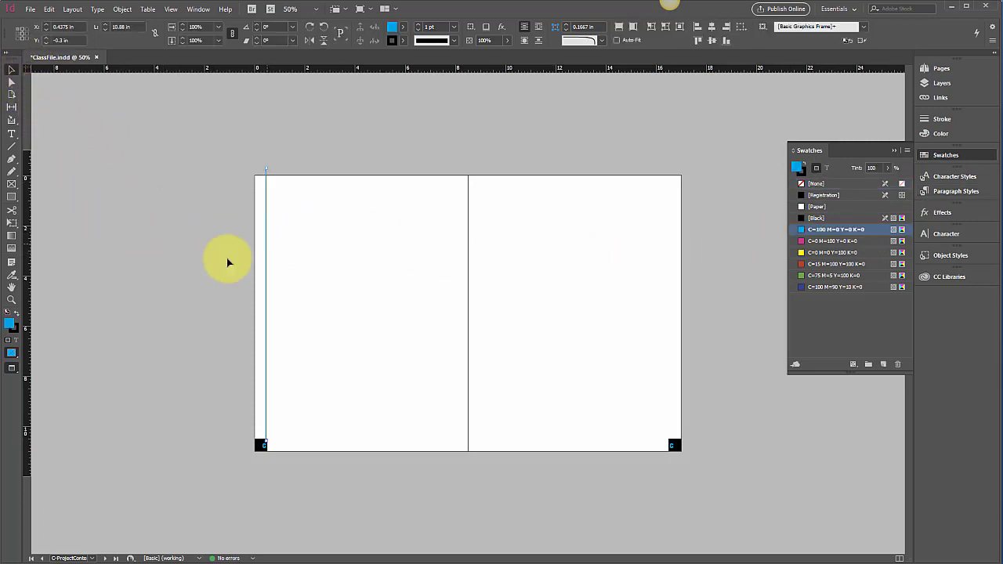
click(12, 321)
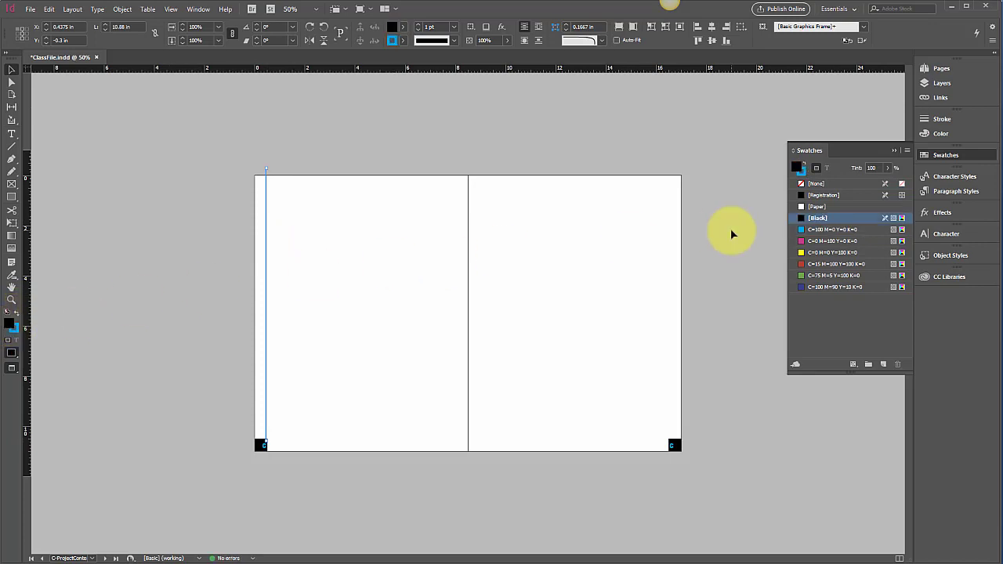
click(807, 185)
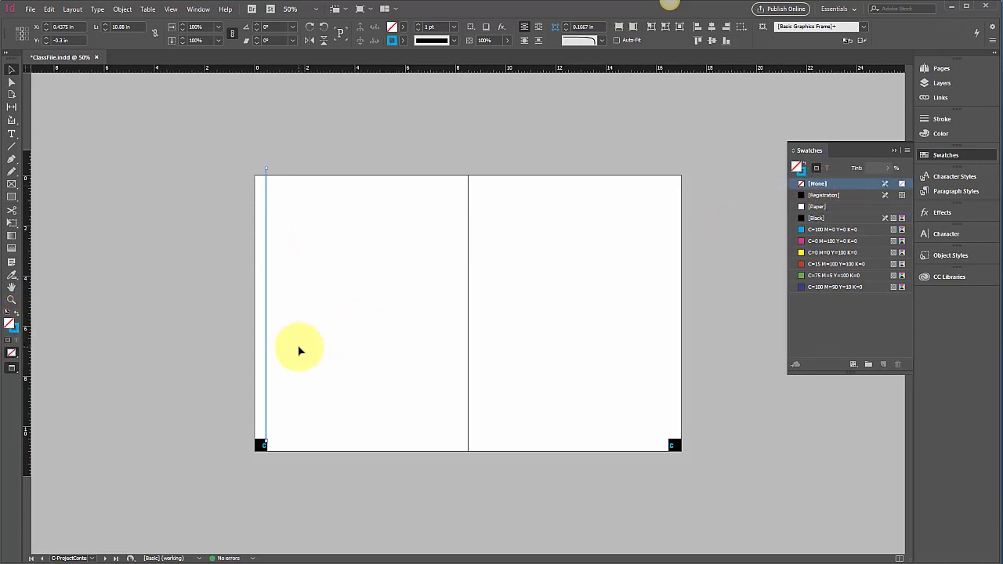
- Nudge the vertical line right to X 0.4931 in, lining it up with the inner edge of the black corner square
key(Right)
key(Right)
key(Right)
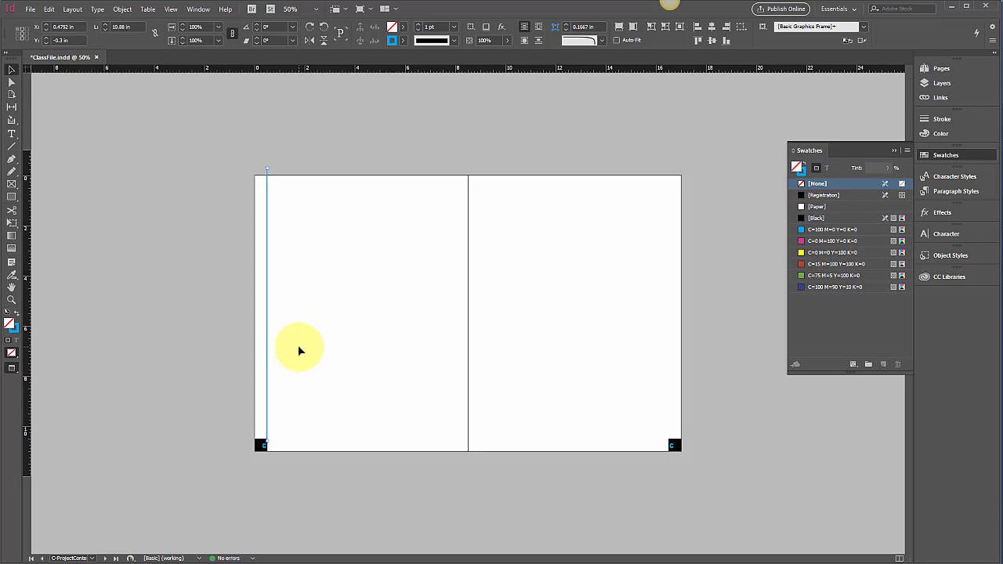
click(130, 363)
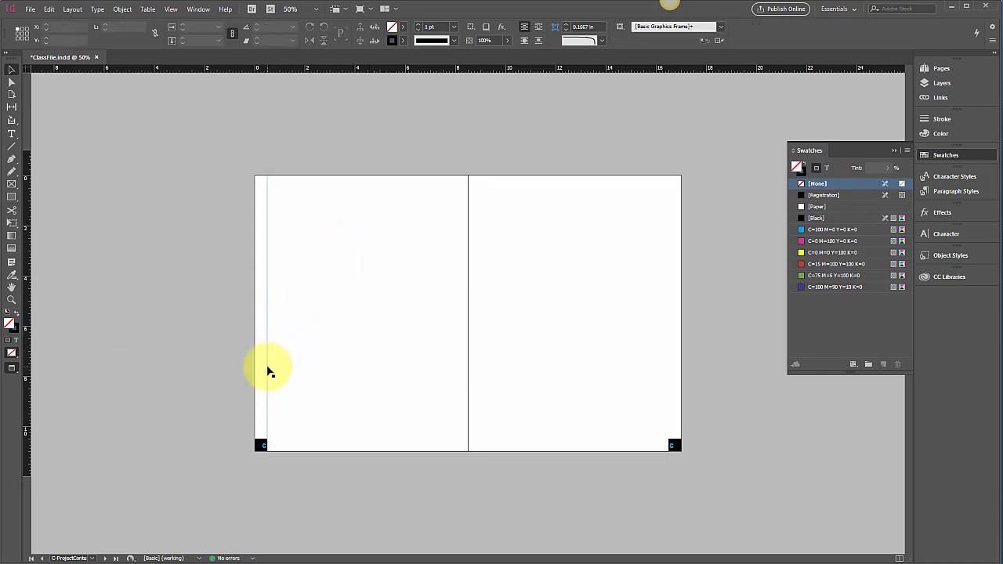
click(268, 431)
key(ctrl+=)
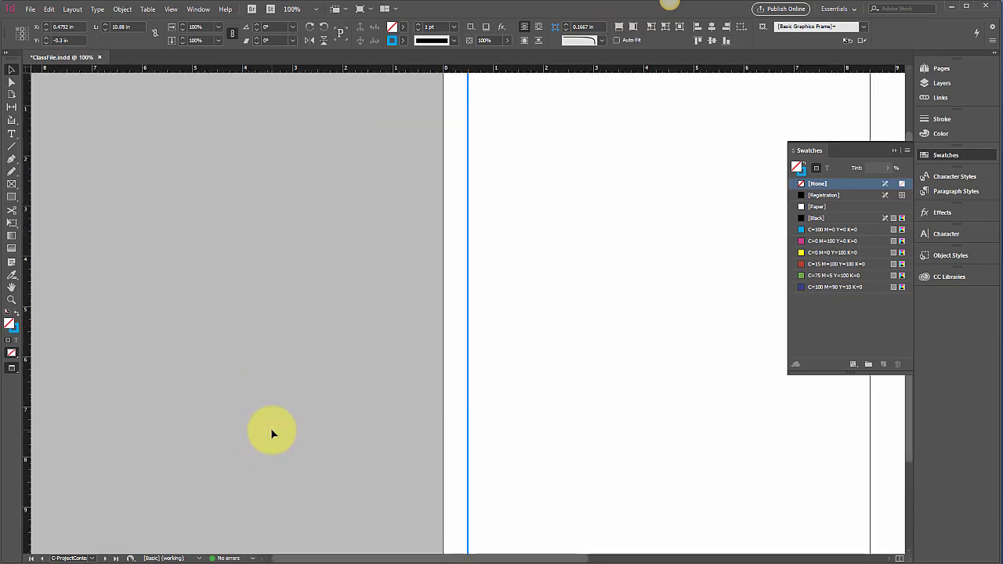
scroll(270, 428, down, 1)
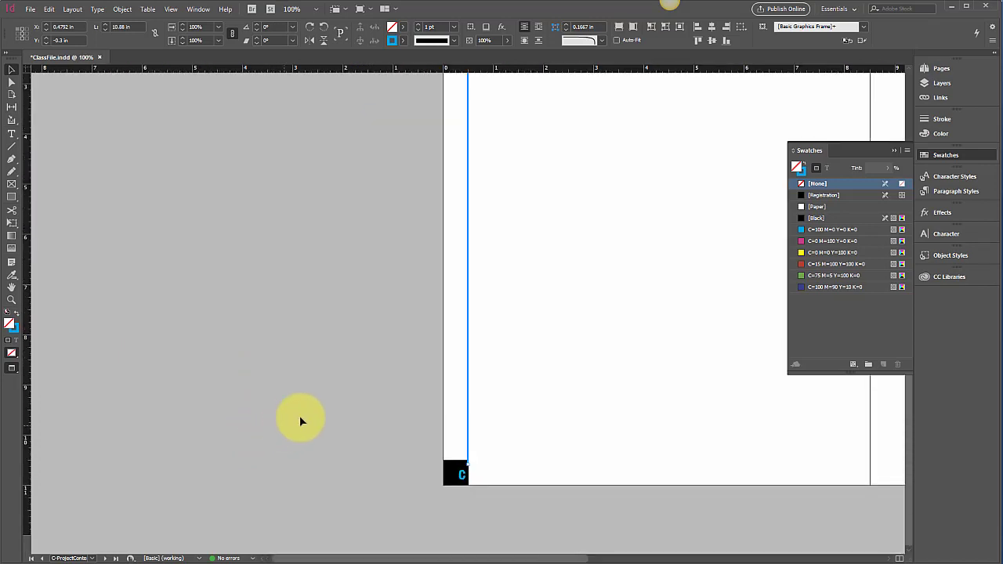
click(486, 459)
click(469, 451)
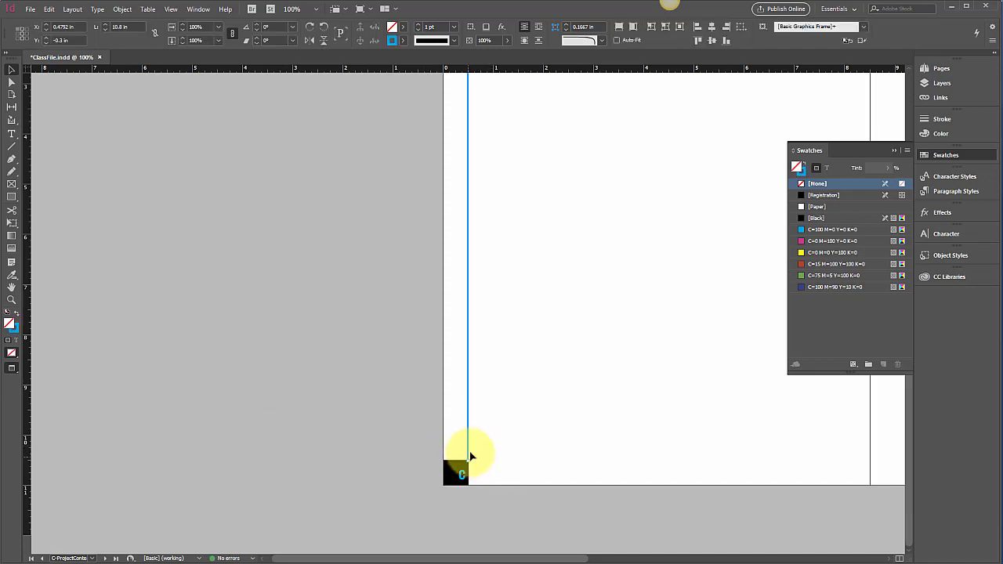
drag(486, 437, 455, 462)
key(Right)
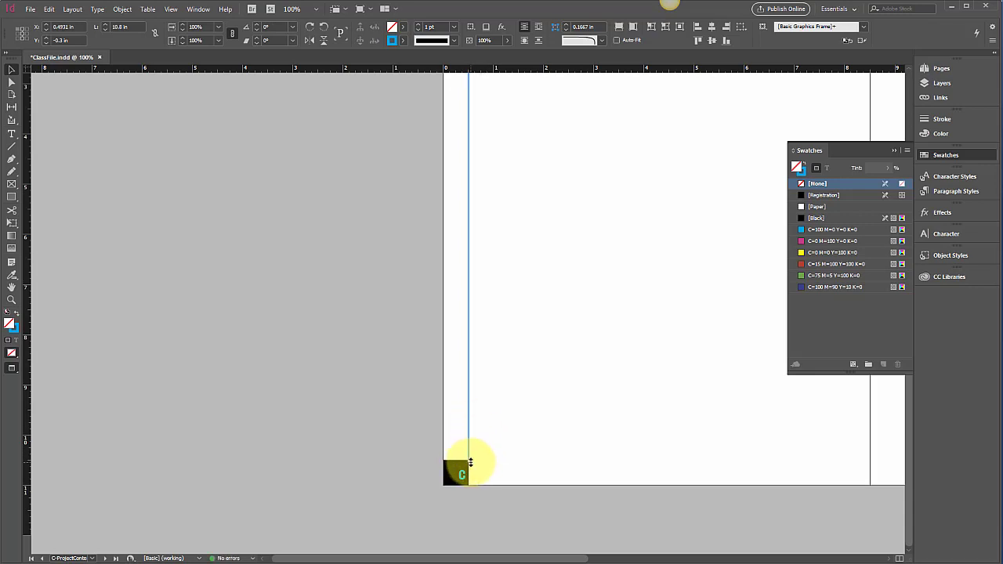
- Extend the vertical line's lower end past the page's bottom edge, to a length of about 11.48 in
click(478, 496)
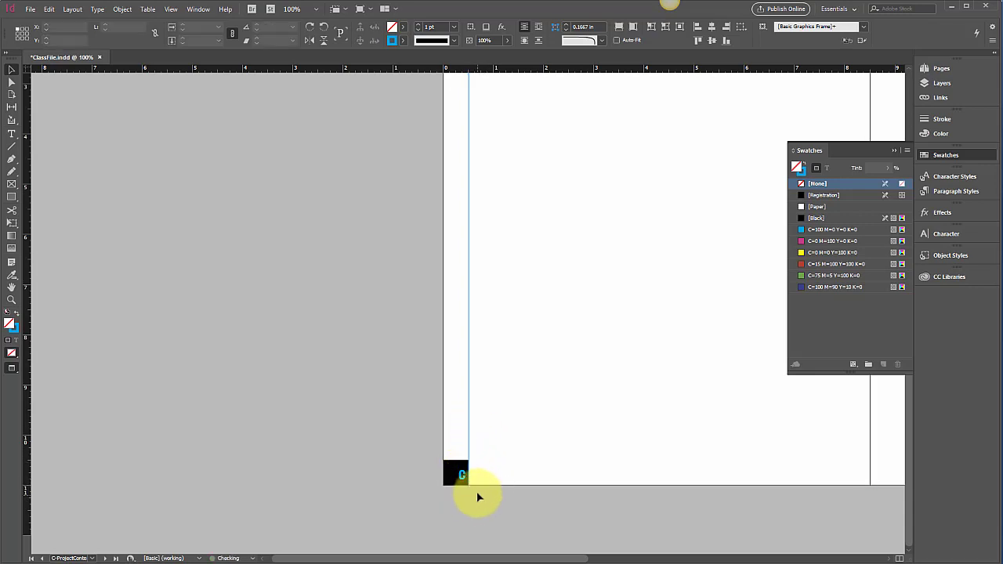
click(469, 450)
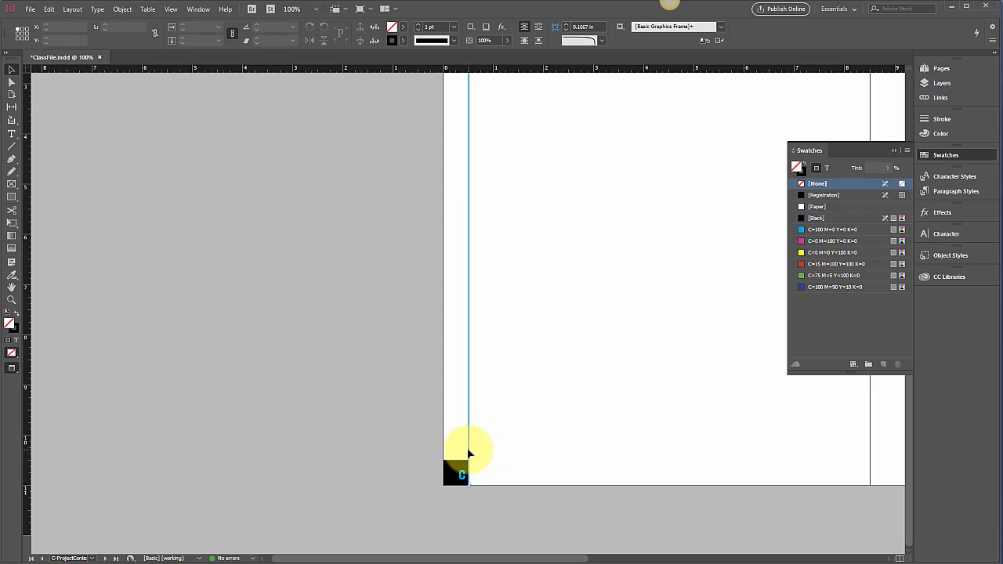
drag(468, 486, 468, 495)
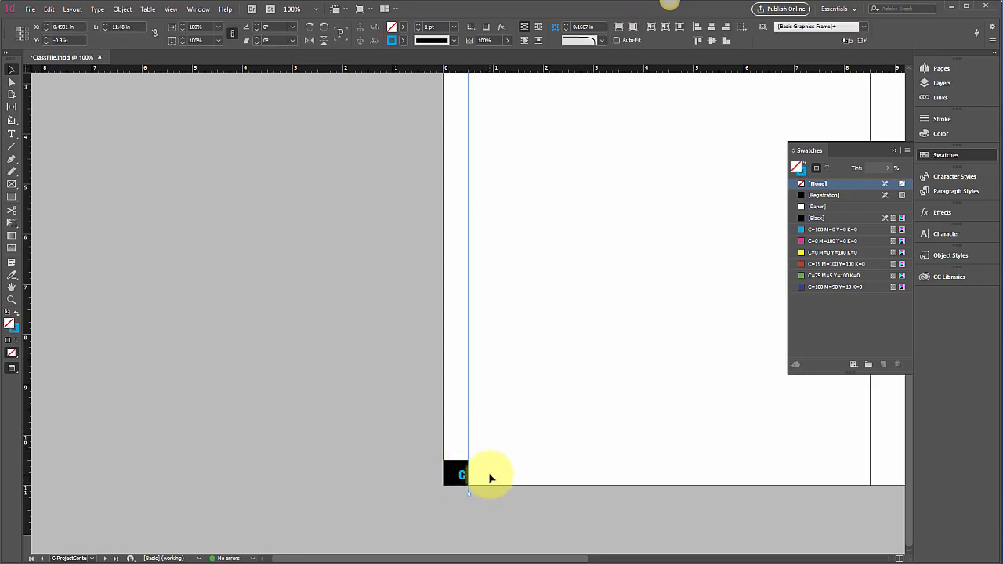
scroll(489, 472, left, 1)
scroll(488, 475, right, 3)
scroll(482, 462, up, 4)
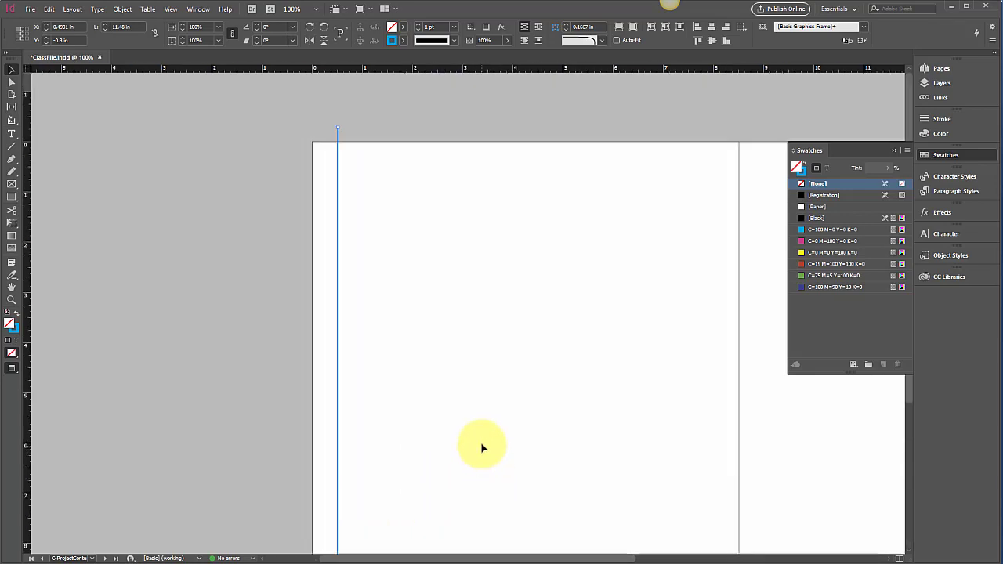
click(435, 120)
scroll(429, 128, down, 4)
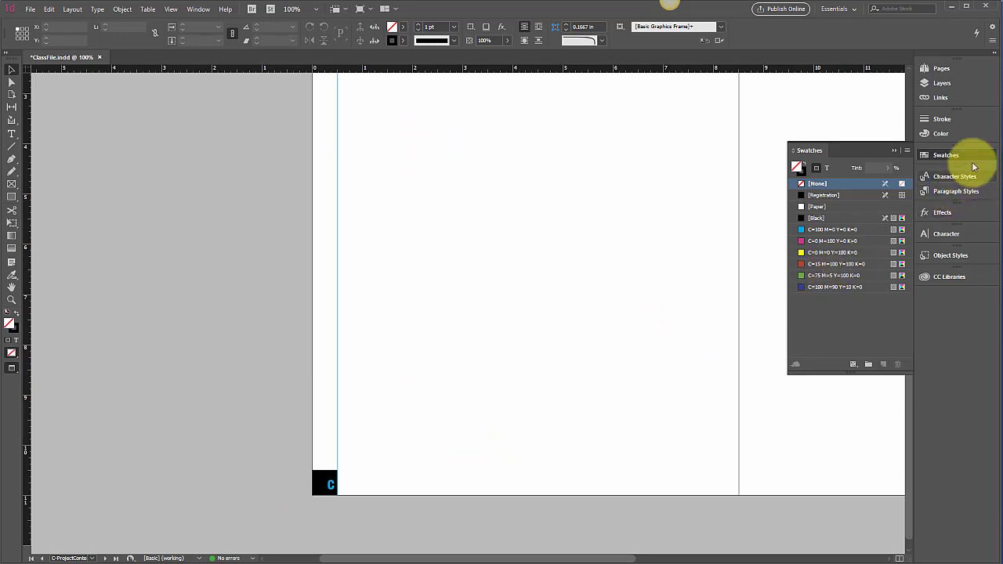
- Base the A-ProjectPage master on B-Master in its master options
click(941, 71)
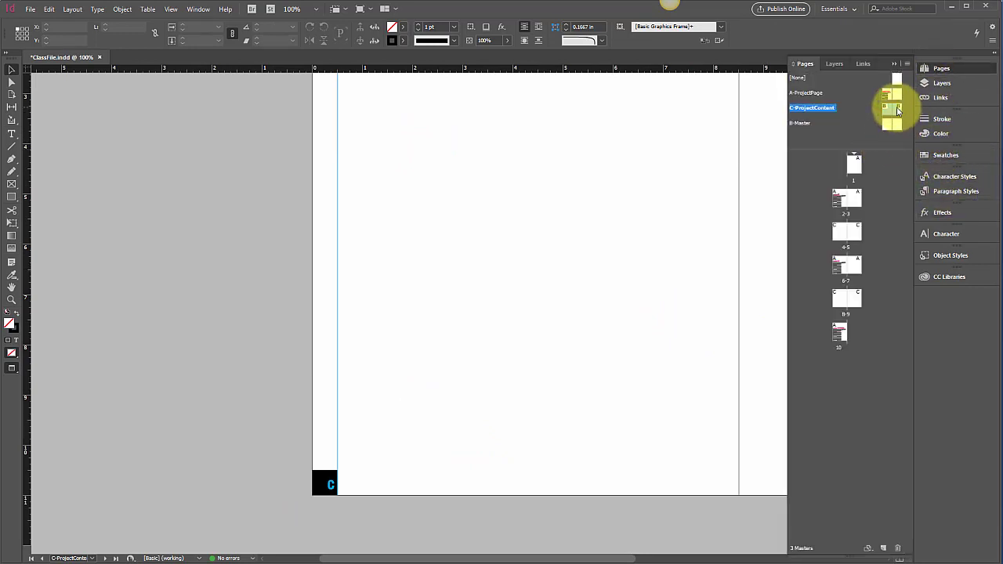
click(898, 95)
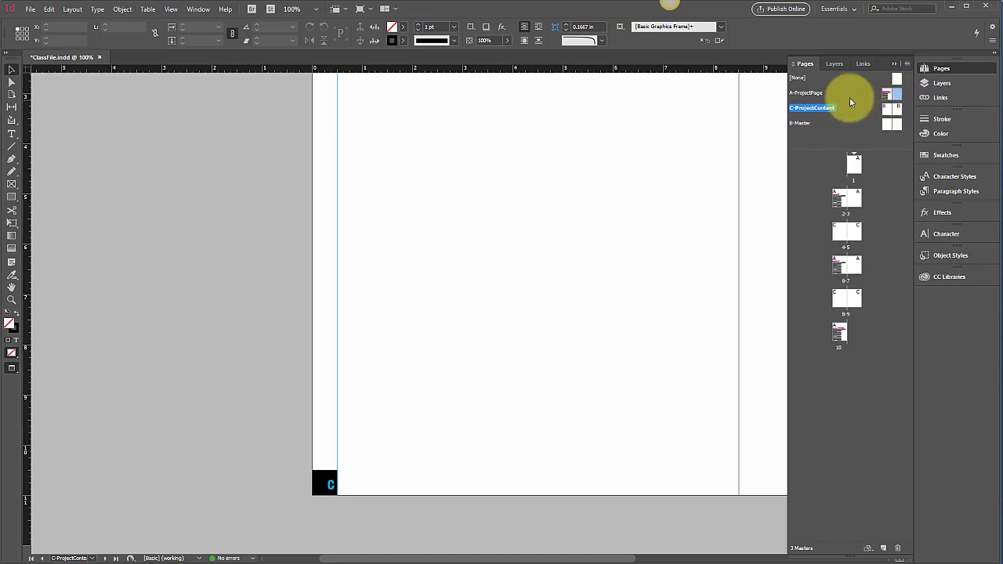
click(907, 64)
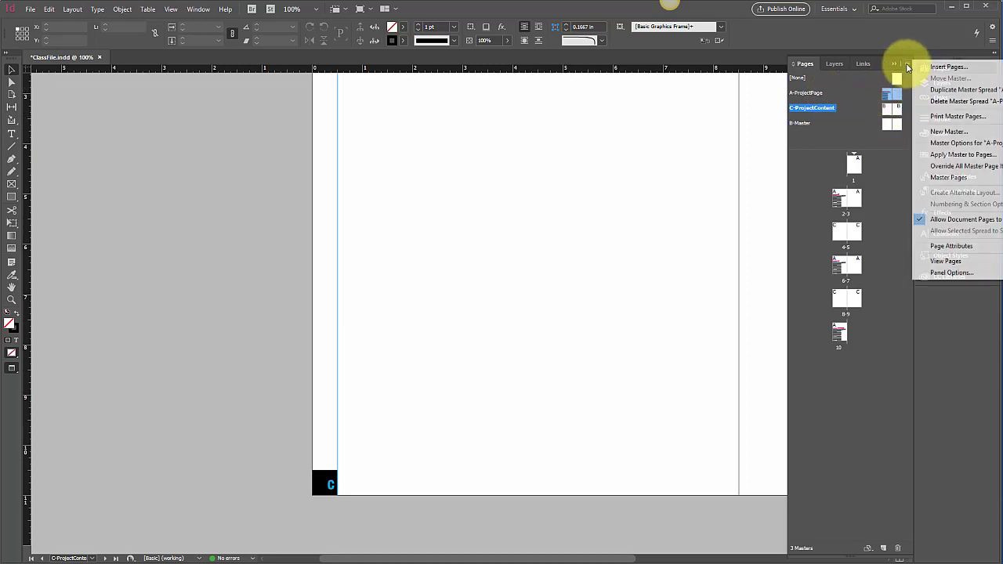
click(939, 146)
click(646, 289)
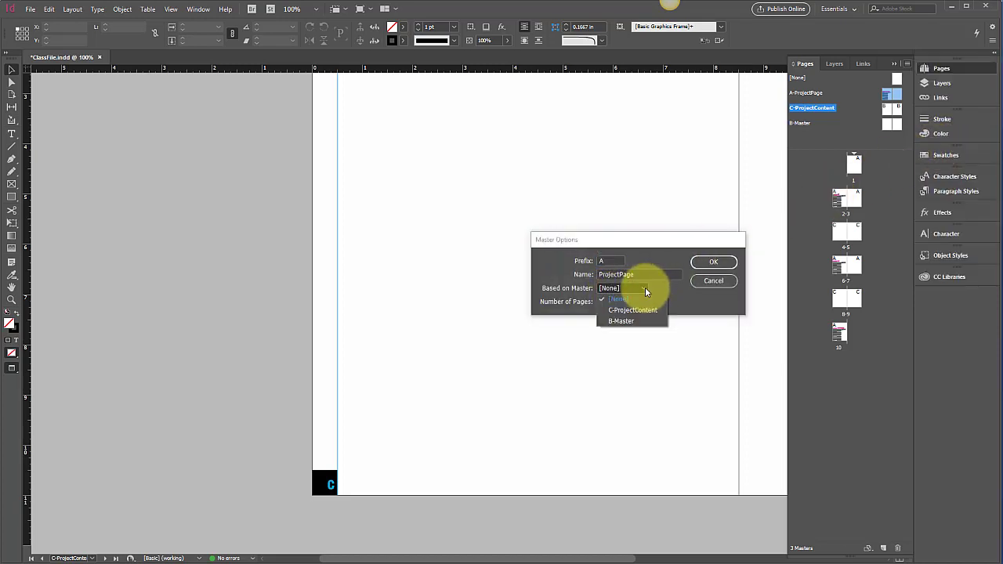
click(621, 321)
click(713, 262)
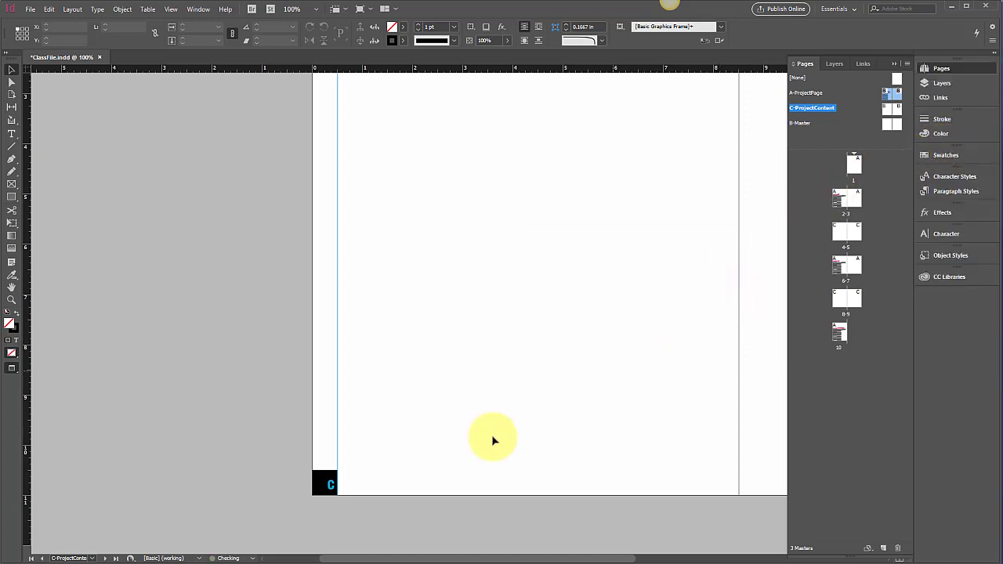
- Review B-Master and the spreads from page 2 to page 9 for the numbered corner squares and the cyan line
double_click(894, 124)
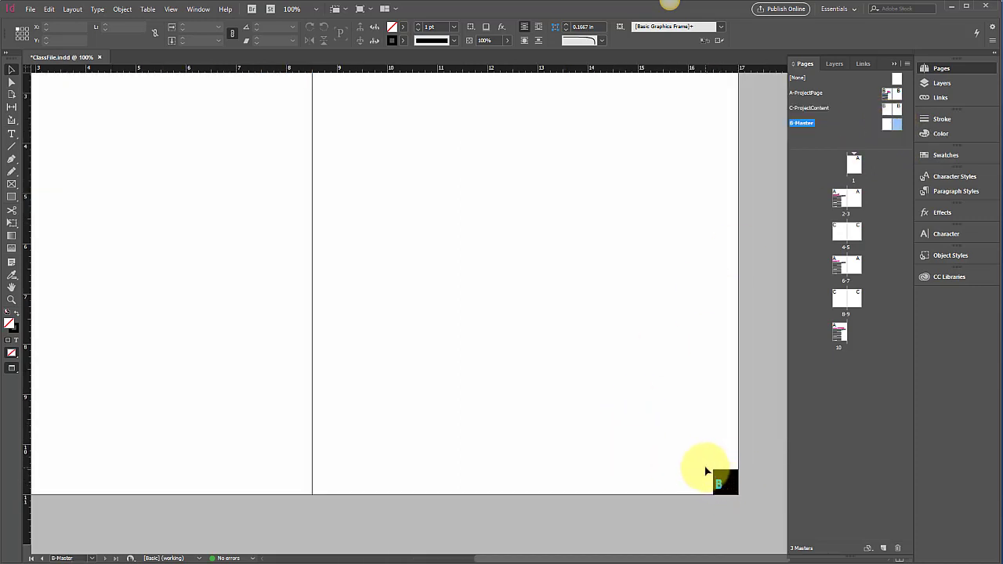
double_click(843, 202)
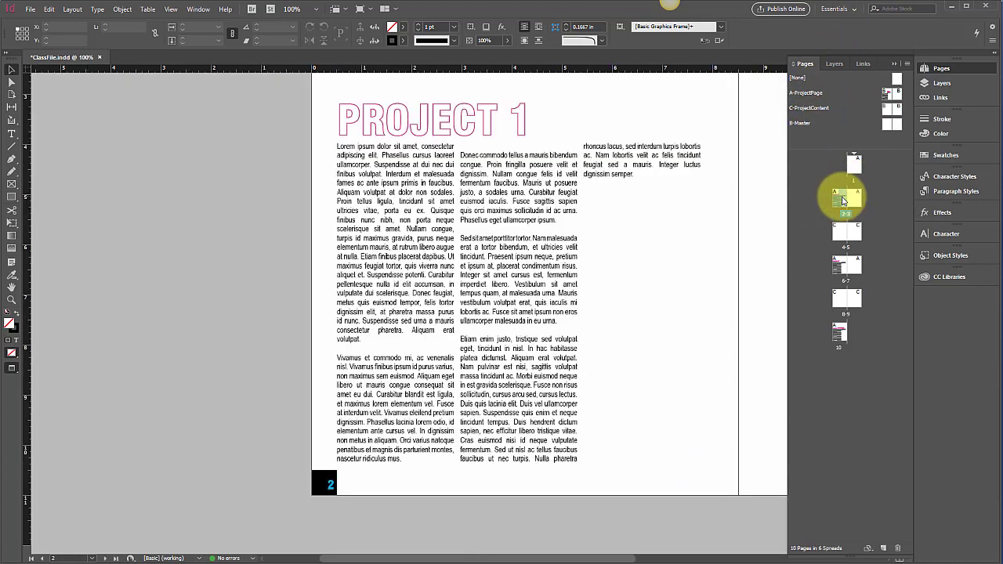
scroll(500, 353, down, 3)
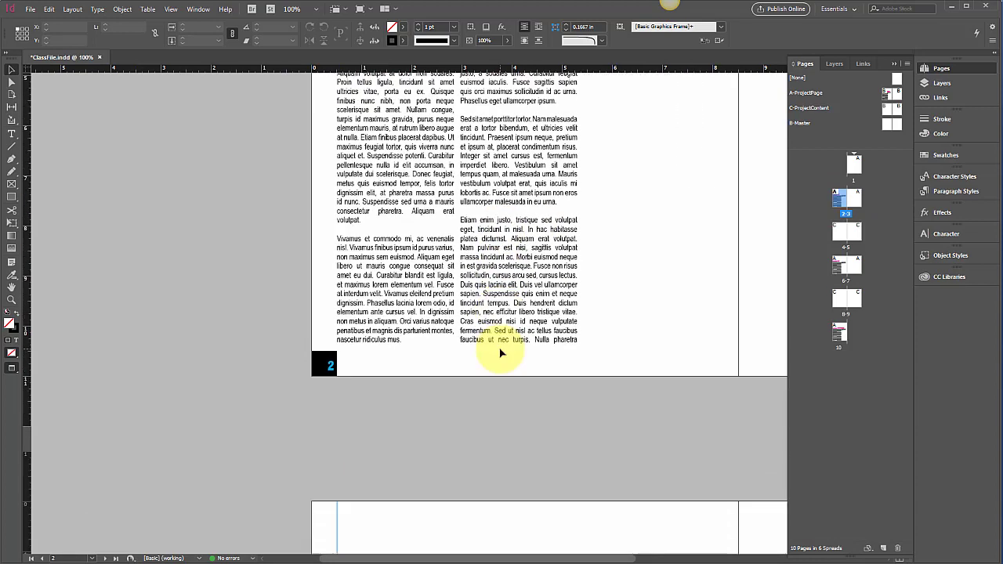
scroll(500, 352, up, 3)
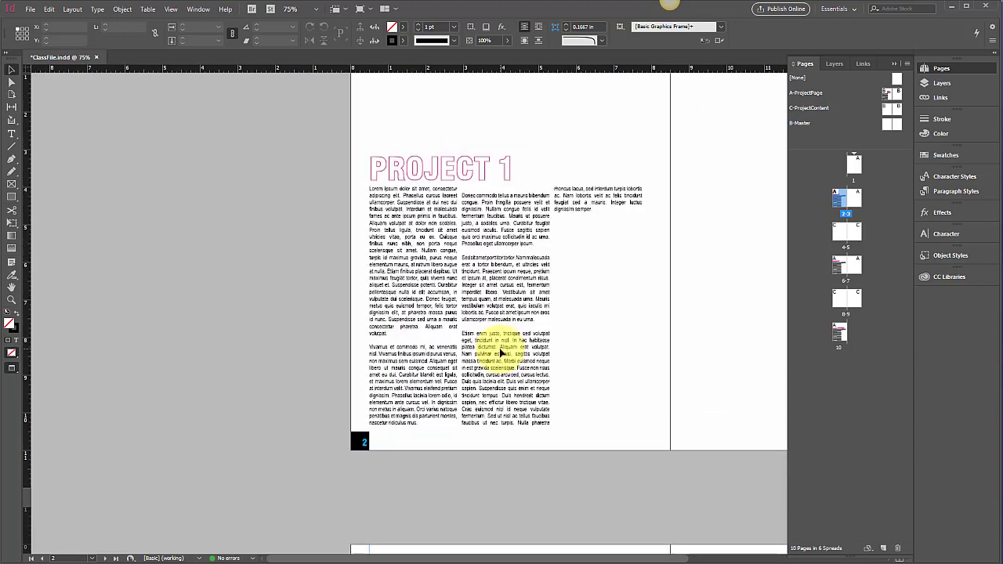
key(ctrl+minus)
key(ctrl+minus)
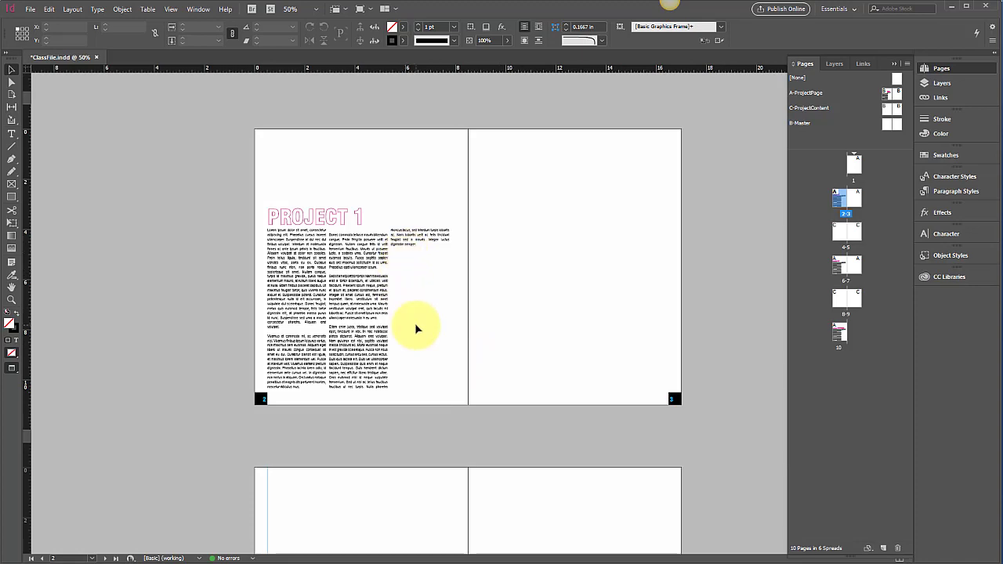
scroll(414, 325, down, 8)
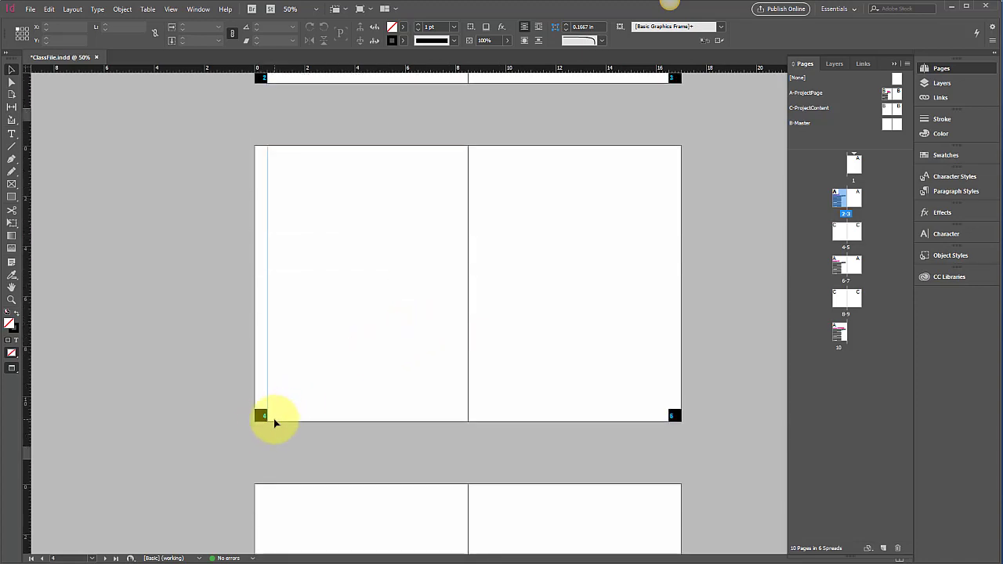
scroll(331, 418, down, 1)
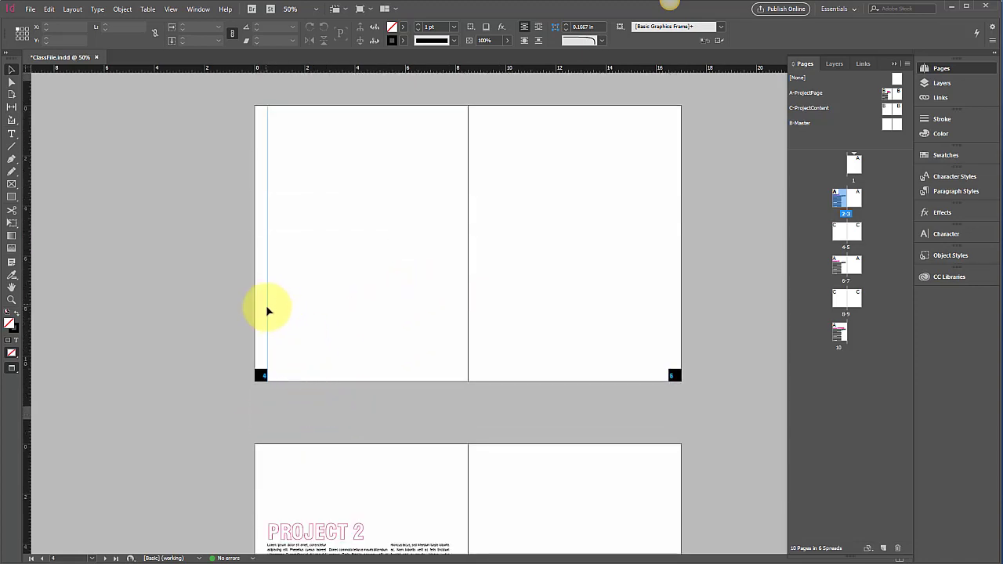
scroll(269, 329, down, 4)
scroll(274, 356, down, 3)
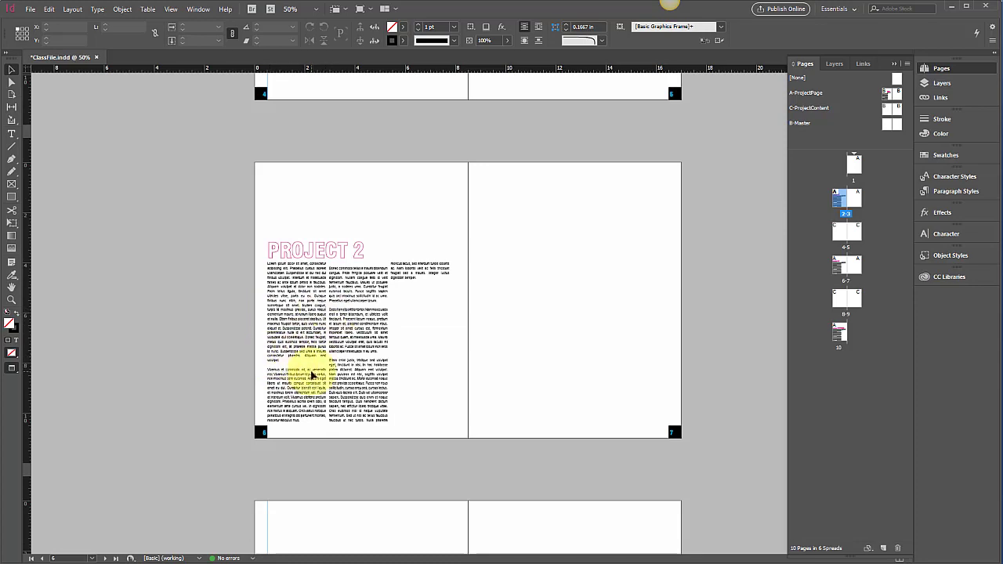
scroll(311, 374, down, 9)
scroll(312, 372, up, 2)
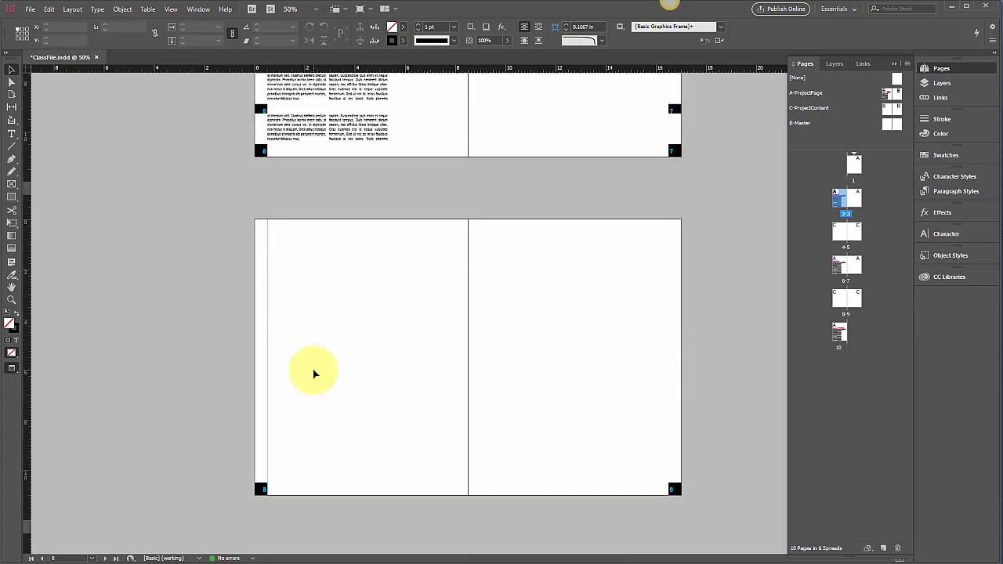
scroll(314, 374, up, 11)
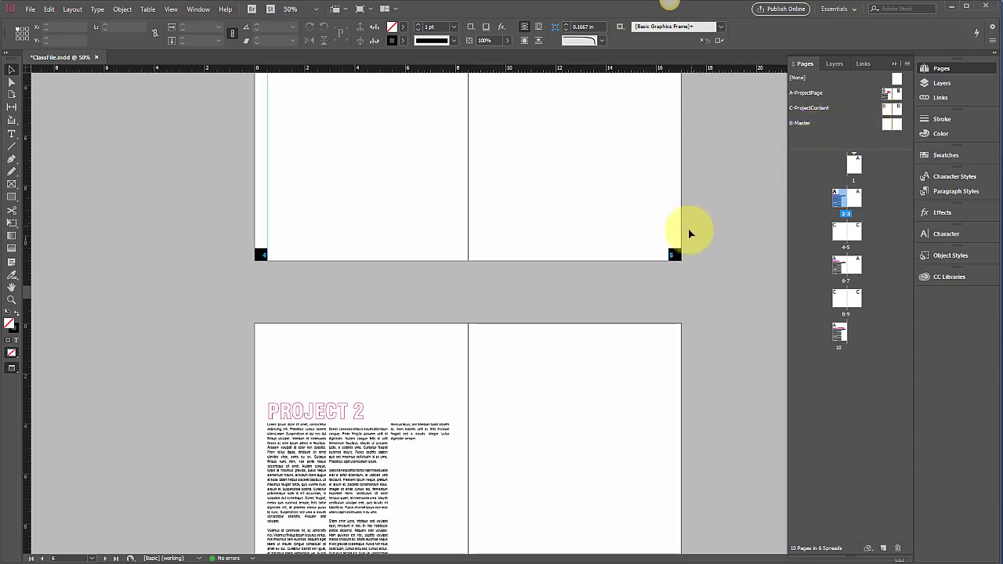
scroll(688, 228, up, 5)
scroll(692, 233, up, 3)
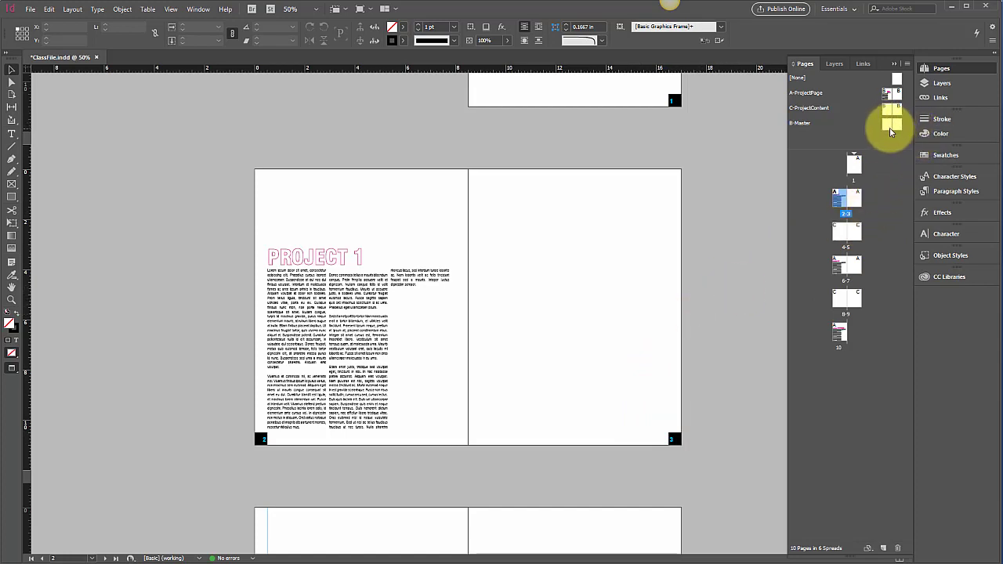
scroll(747, 164, down, 4)
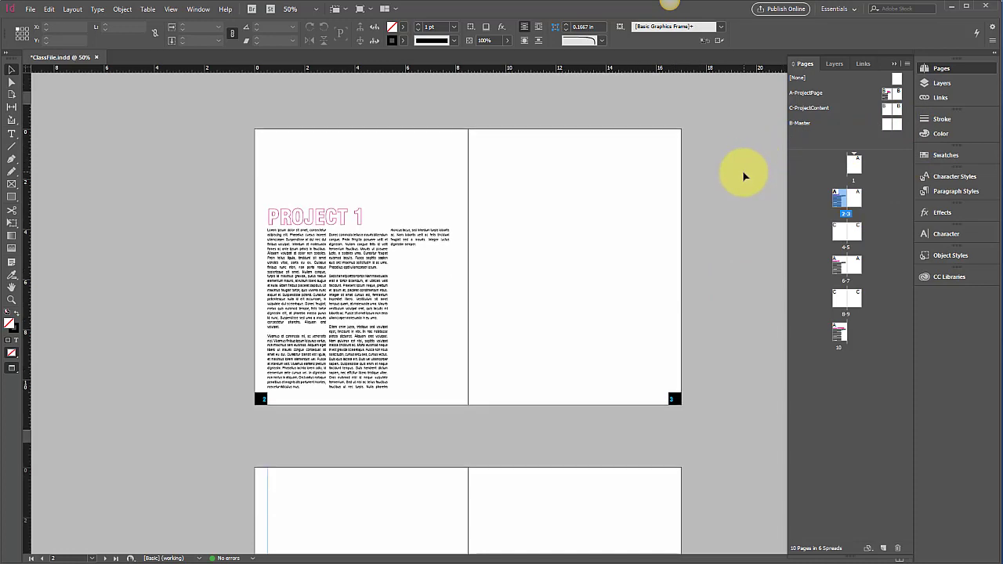